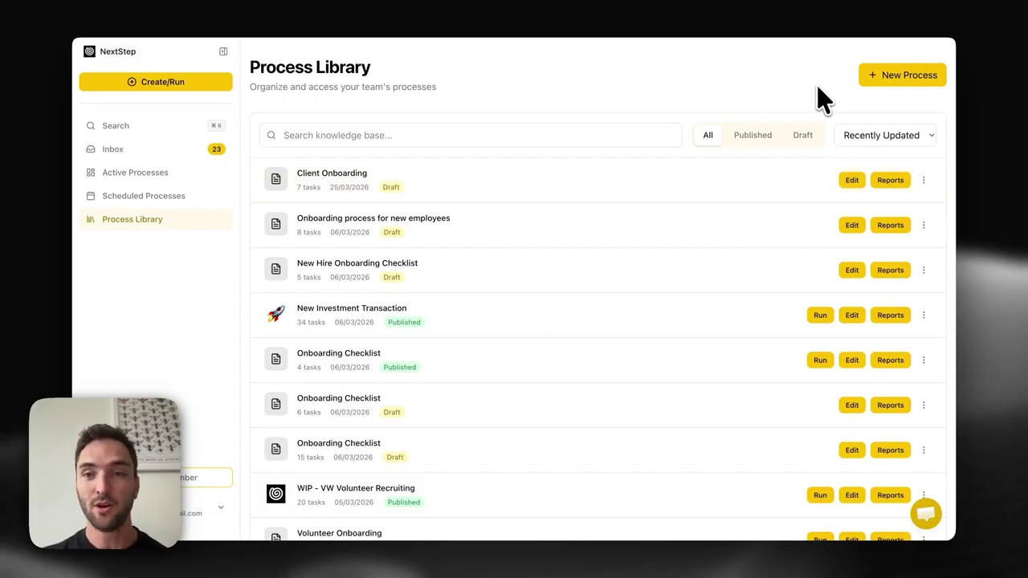
# Start a new process and browse the available templates, then return to the choice of creation method.
pyautogui.click(890, 75)
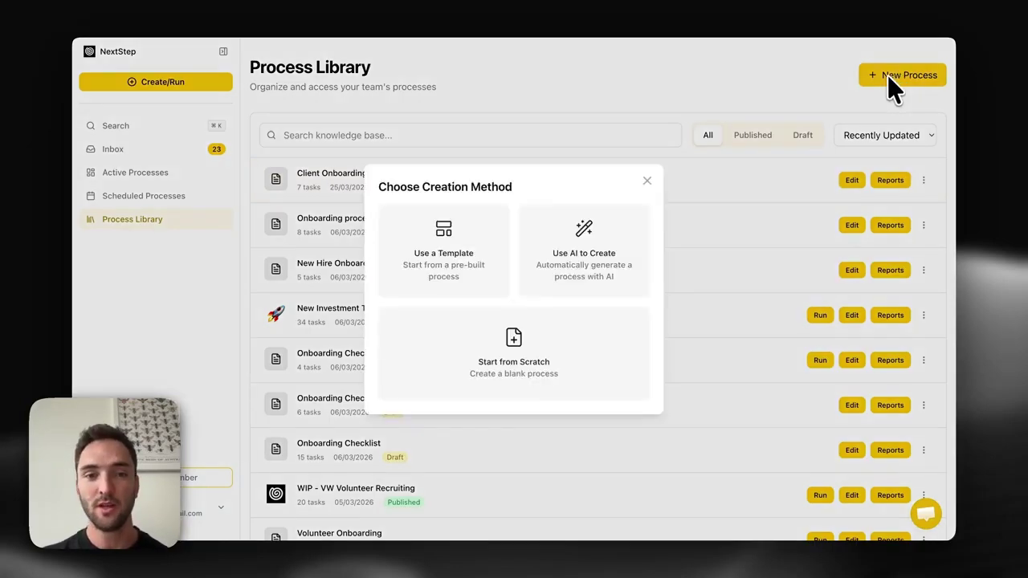
pyautogui.click(506, 299)
pyautogui.scroll(-5, 623, 362)
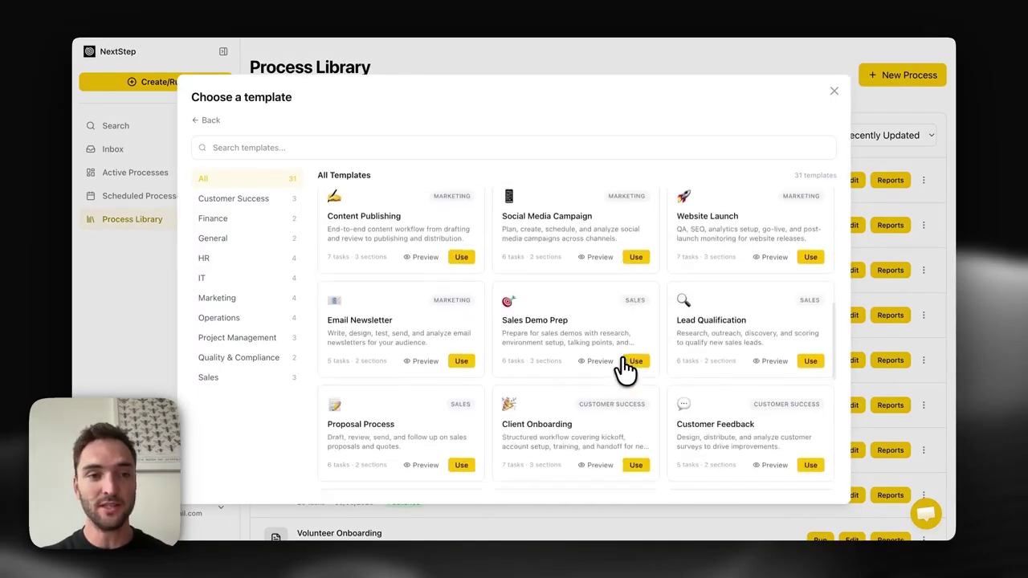
pyautogui.scroll(-3, 626, 368)
pyautogui.click(207, 120)
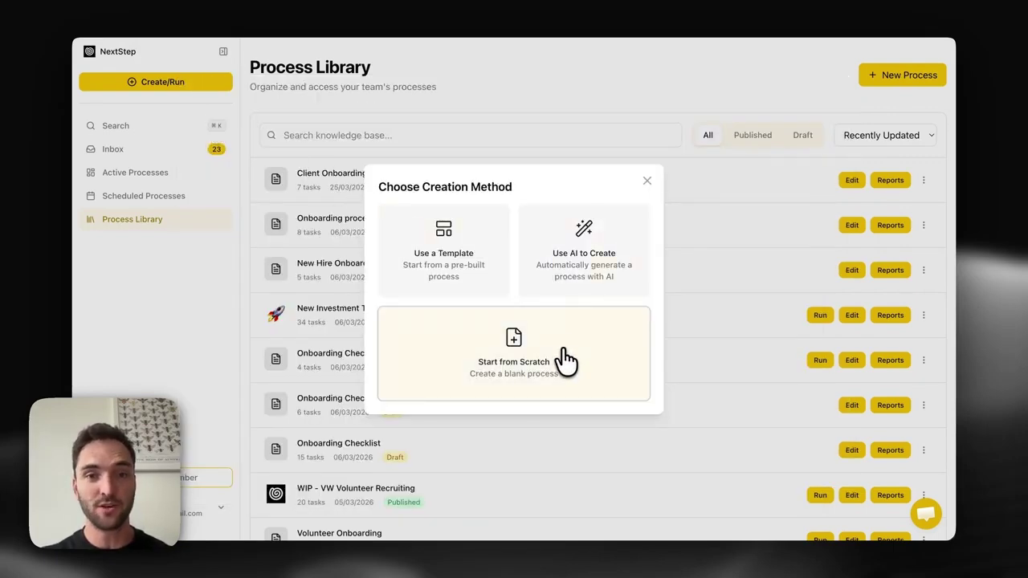
# Generate a process with AI for onboarding a new employee, requesting meetings with all team members in the first week and steps for the first month.
pyautogui.click(554, 273)
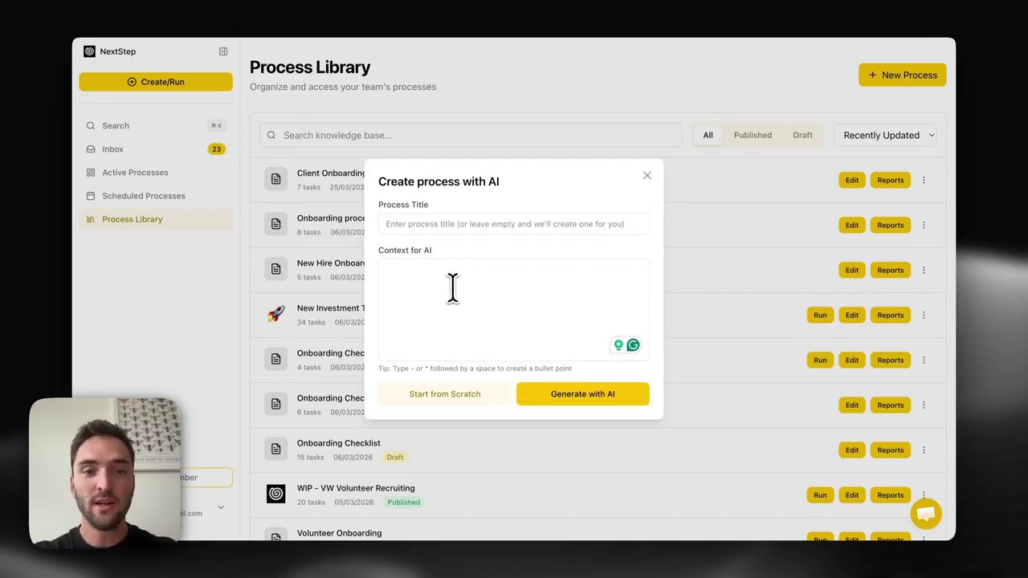
pyautogui.click(452, 288)
pyautogui.write('Onboarding process for a new employee  I need them to meet all team members in the first week Can you also give me steps that should be completed in first month')
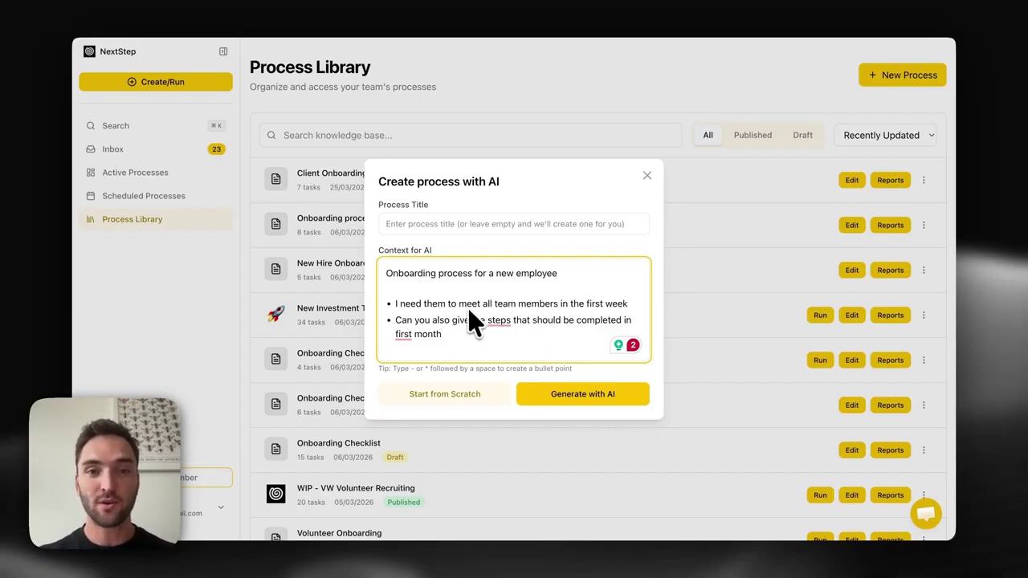
pyautogui.click(561, 402)
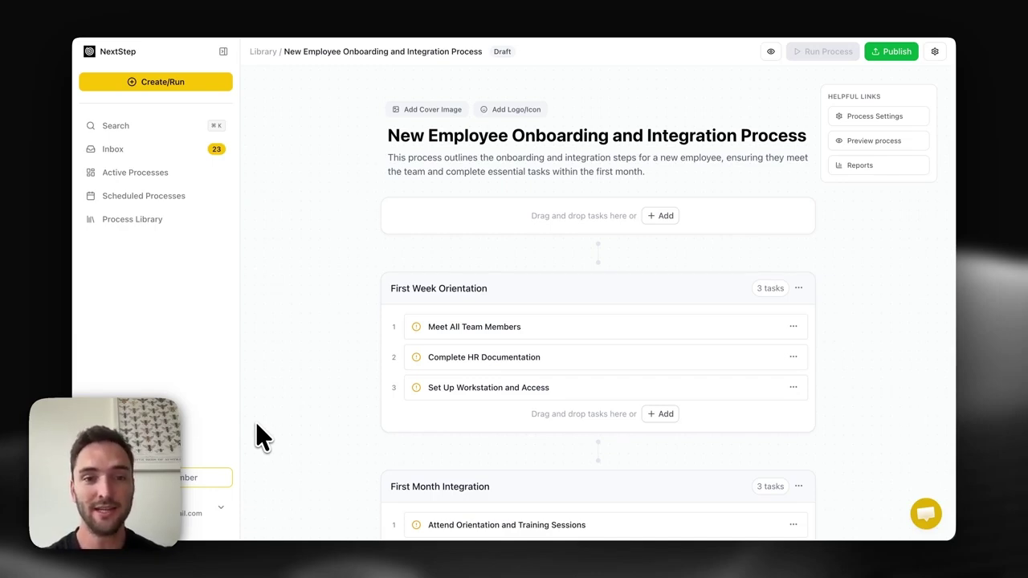
# Review the generated sections and examine the contents of the Meet All Team Members and Complete HR Documentation tasks.
pyautogui.scroll(-4, 255, 422)
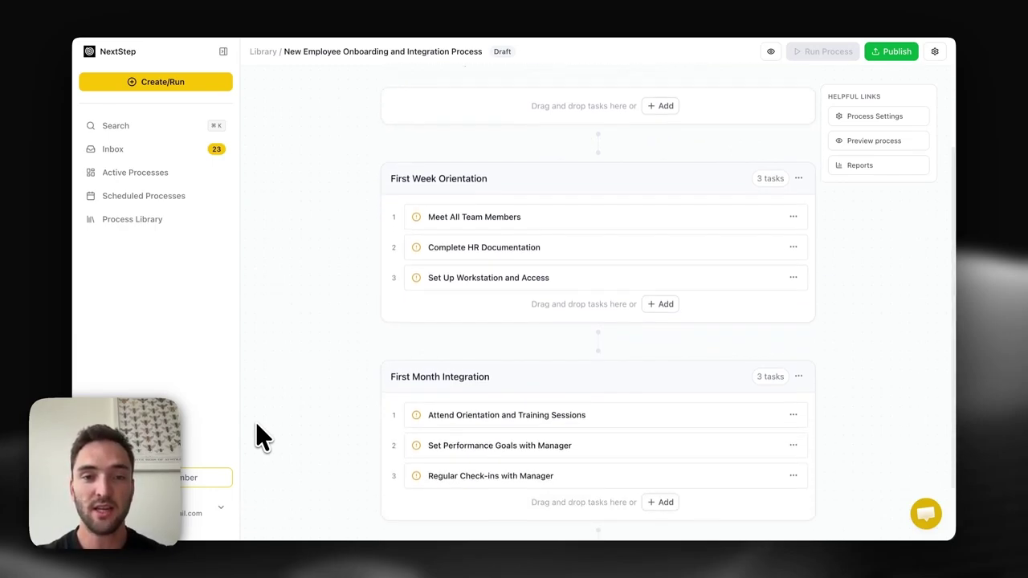
pyautogui.scroll(-1, 476, 304)
pyautogui.scroll(1, 476, 305)
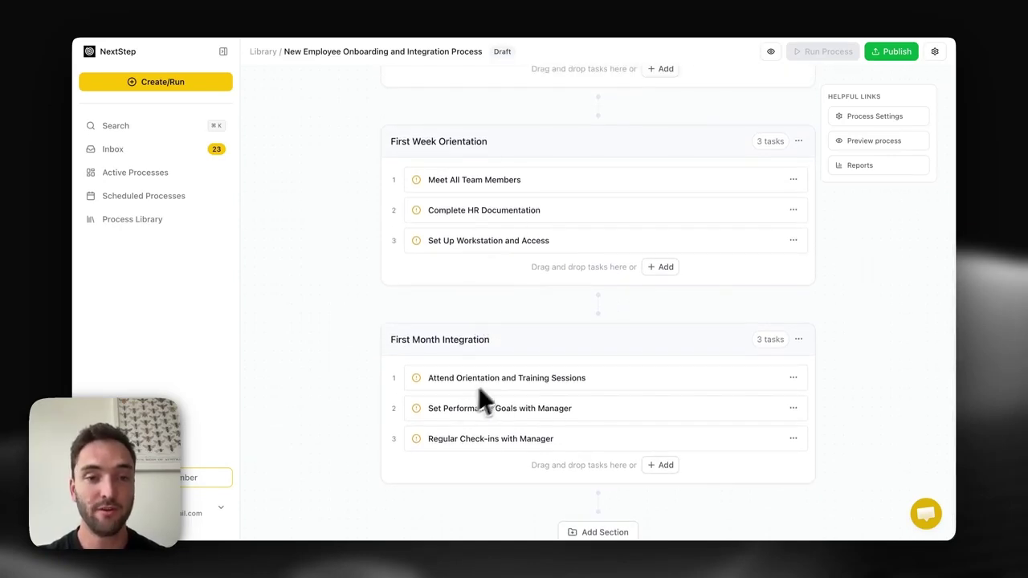
pyautogui.scroll(2, 514, 393)
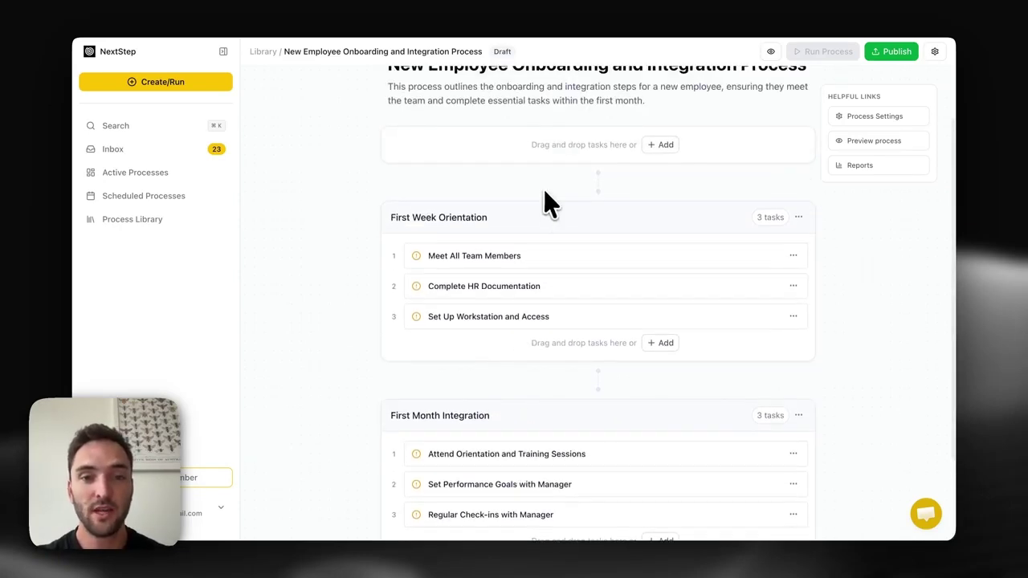
pyautogui.click(542, 257)
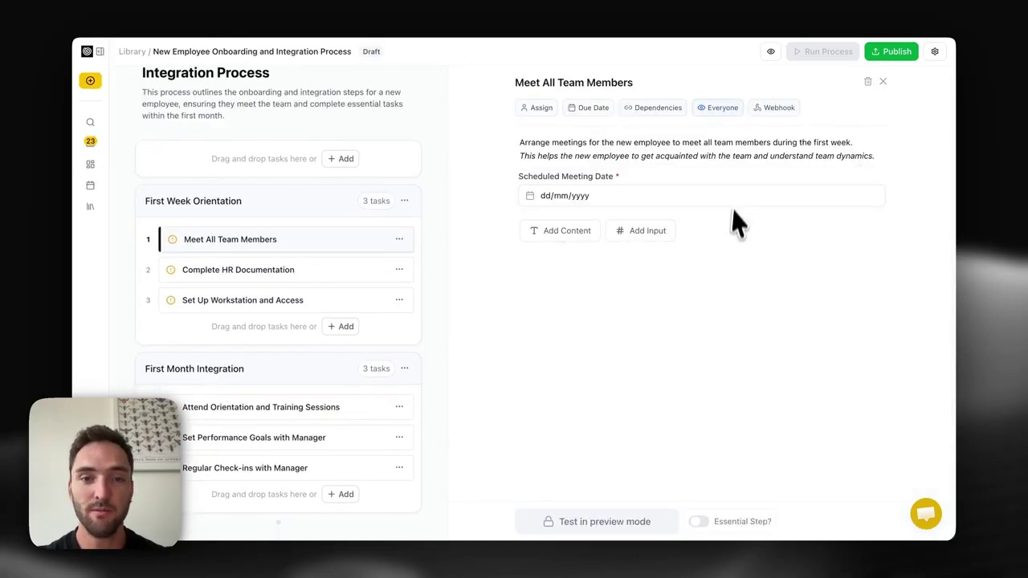
pyautogui.click(303, 274)
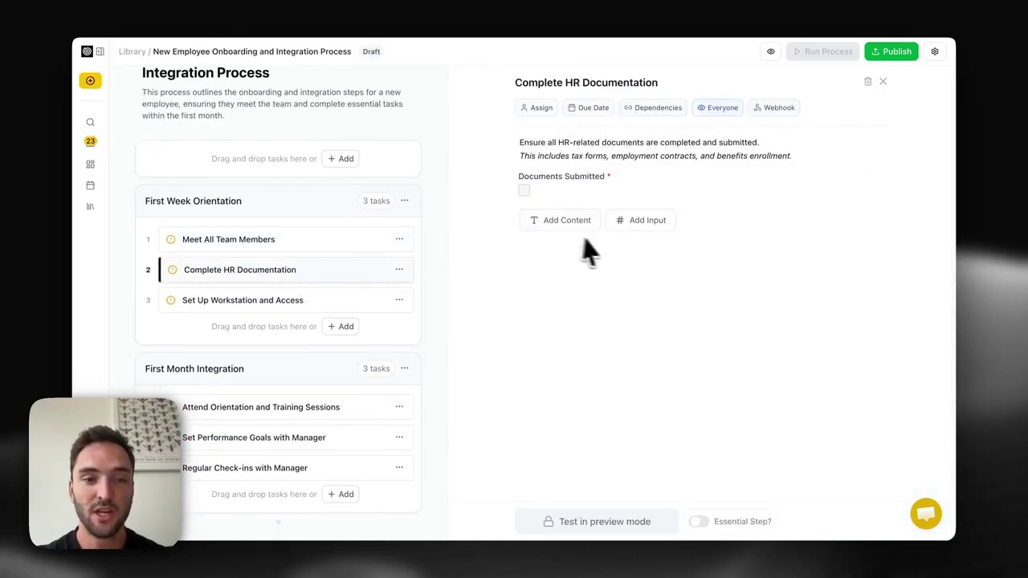
# Add a Website input to the Set Up Workstation and Access task and place it above the Workstation Ready checkbox.
pyautogui.click(366, 300)
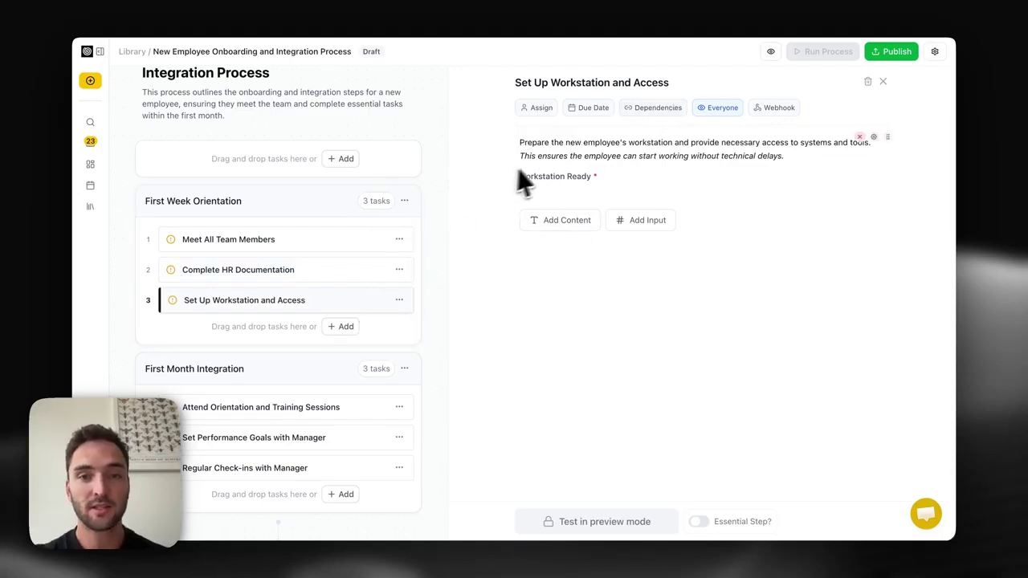
pyautogui.click(551, 227)
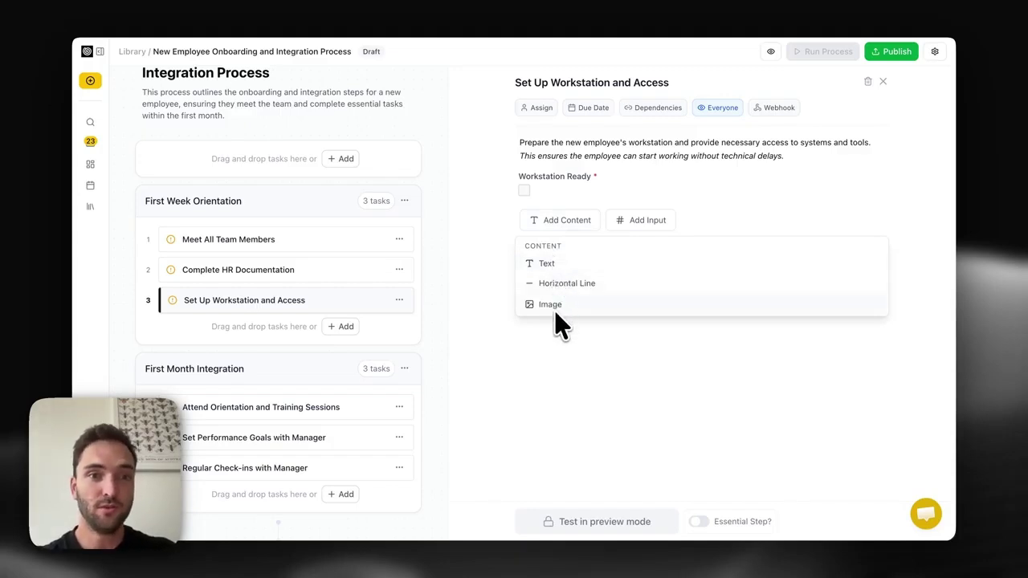
pyautogui.click(587, 393)
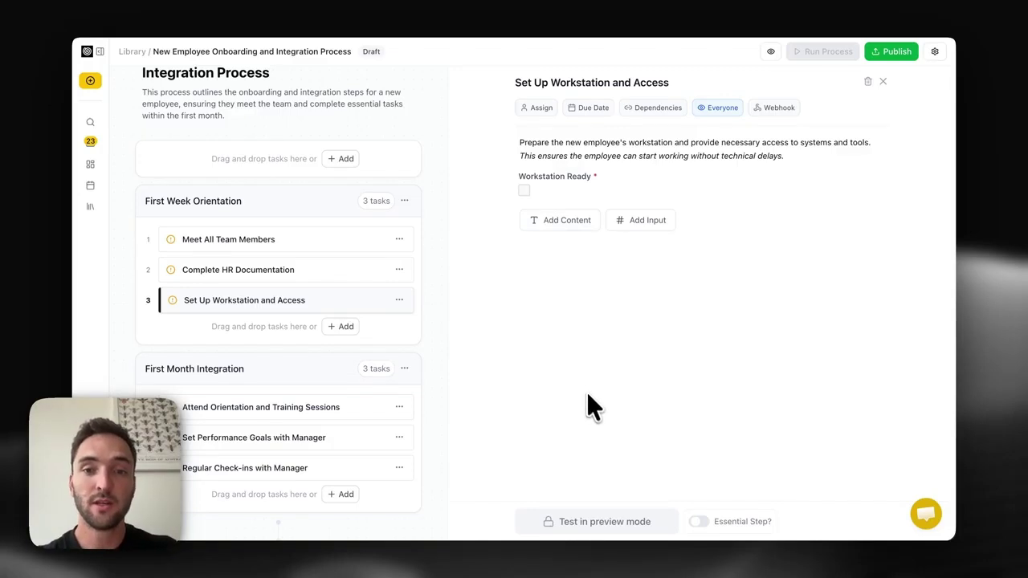
pyautogui.click(643, 225)
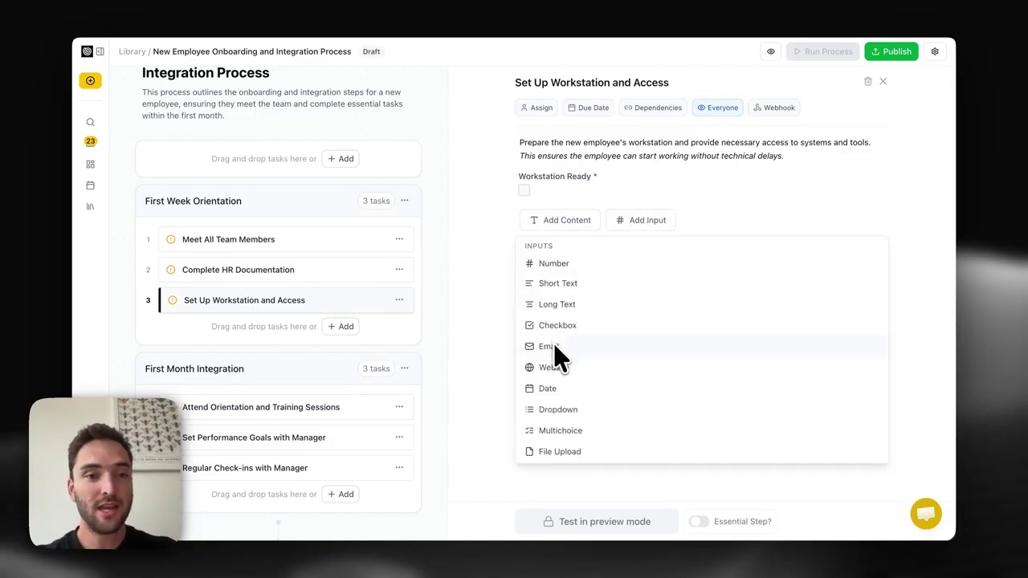
pyautogui.click(556, 368)
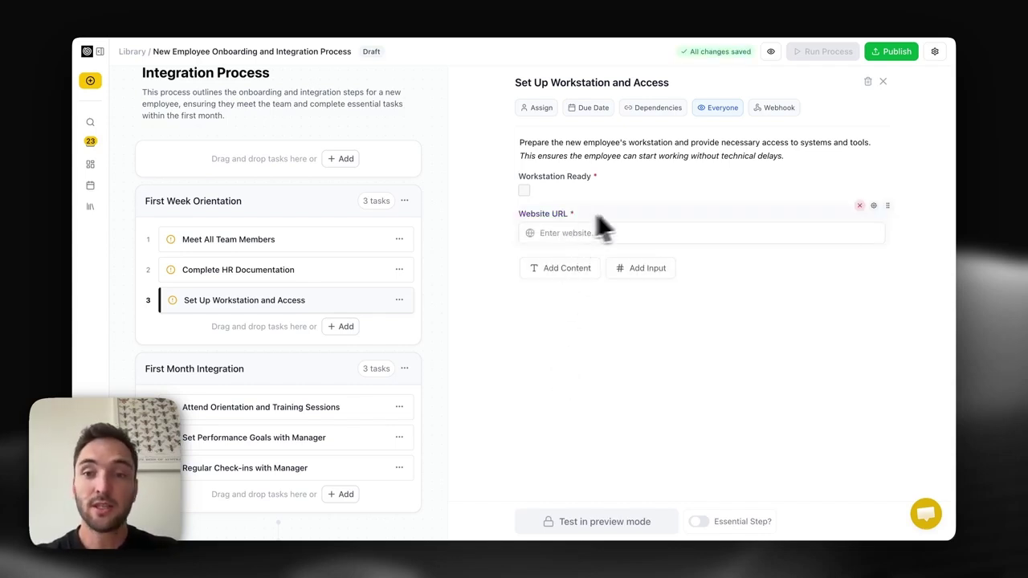
pyautogui.click(874, 205)
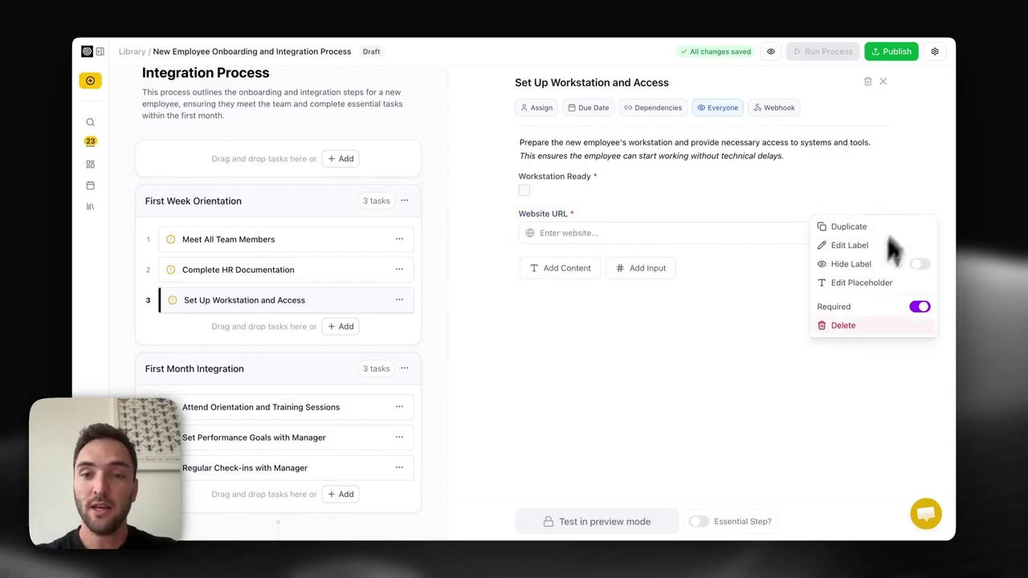
pyautogui.click(727, 289)
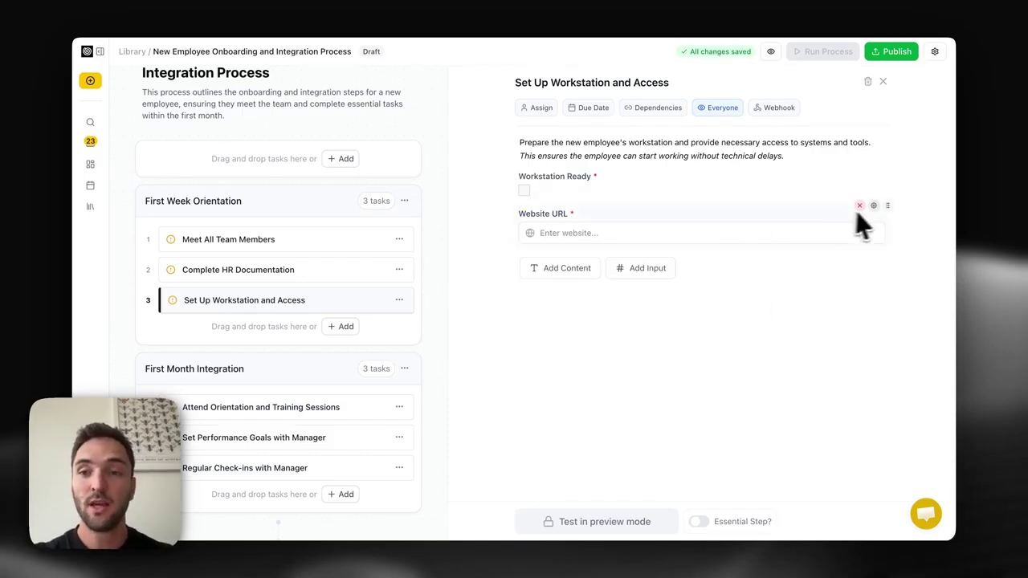
pyautogui.moveTo(888, 202); pyautogui.dragTo(892, 170)
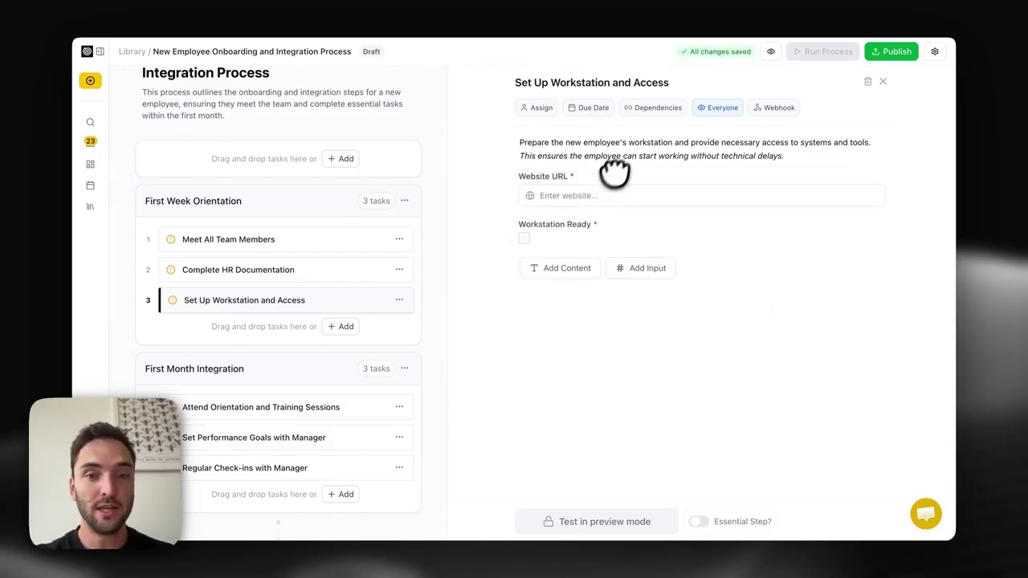
pyautogui.click(260, 427)
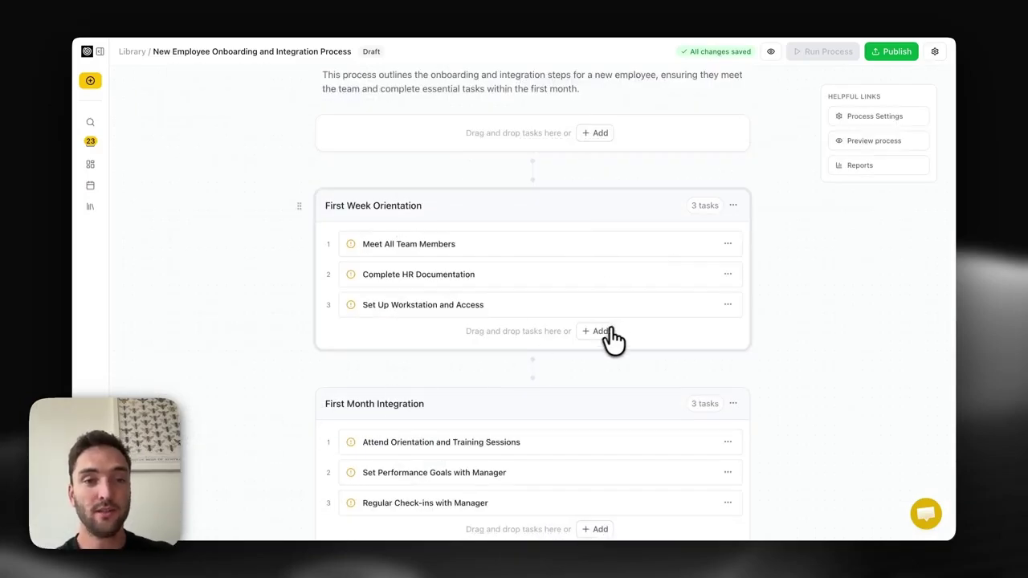
# Add a task "Meet CEO" to First Week Orientation with the text "Make sure this is done before first Friday" and move it to third place.
pyautogui.click(598, 332)
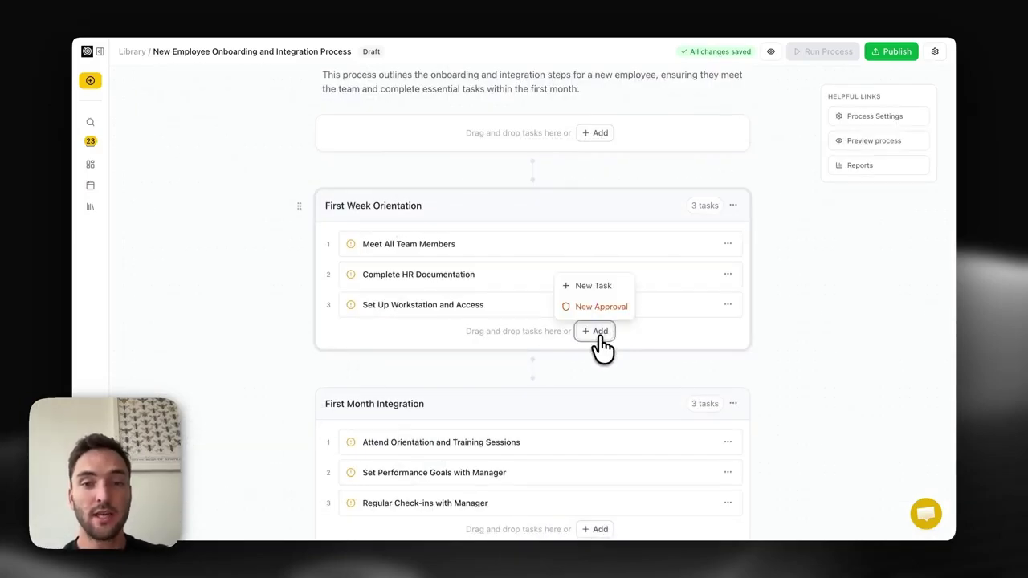
pyautogui.click(609, 287)
pyautogui.write('Meet CEO')
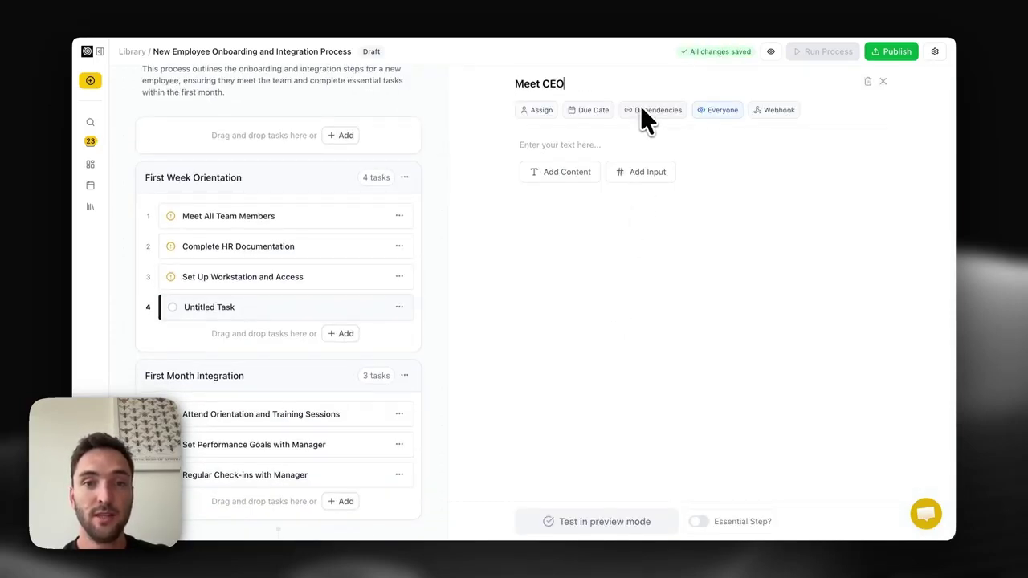
pyautogui.click(584, 145)
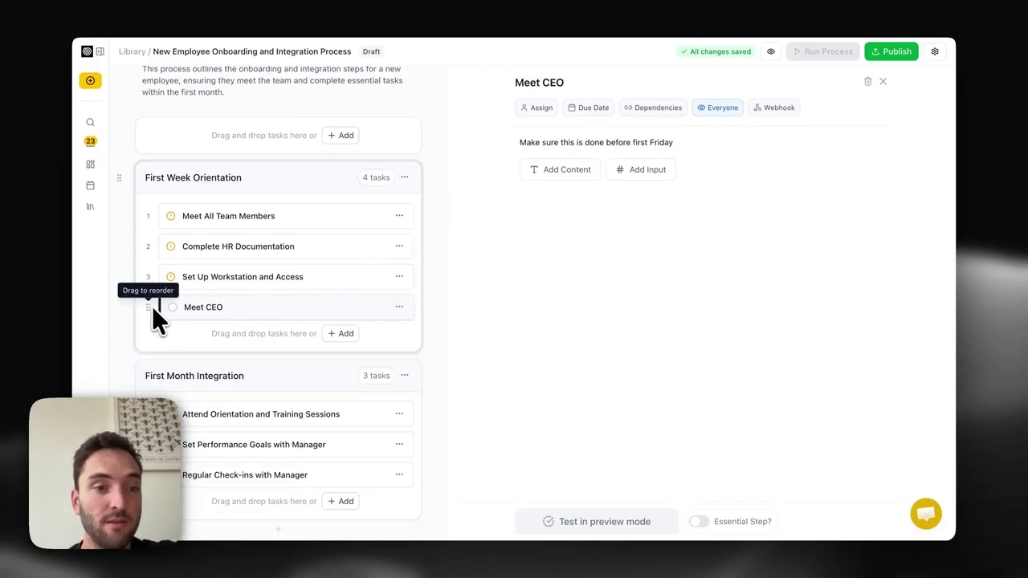
pyautogui.moveTo(152, 306); pyautogui.dragTo(156, 273)
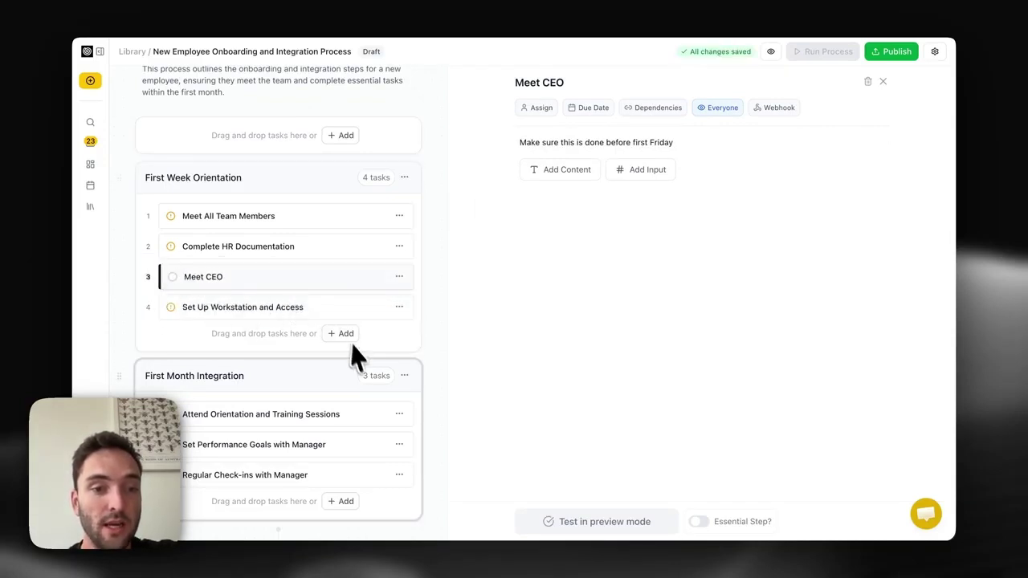
pyautogui.click(882, 81)
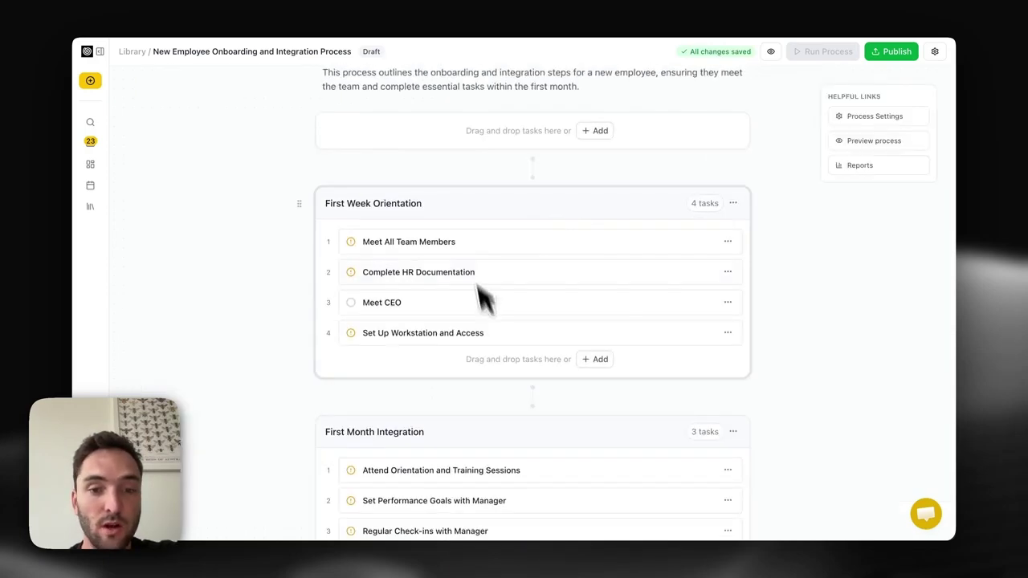
# Insert a new section between First Week Orientation and First Month Integration and move the Meet CEO task into it.
pyautogui.click(536, 402)
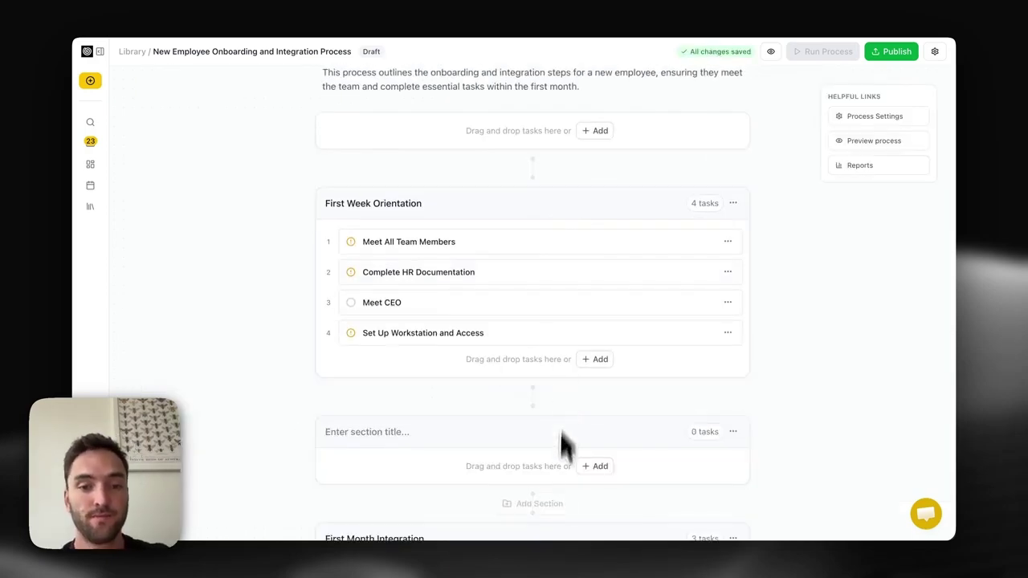
pyautogui.moveTo(326, 307); pyautogui.dragTo(365, 449)
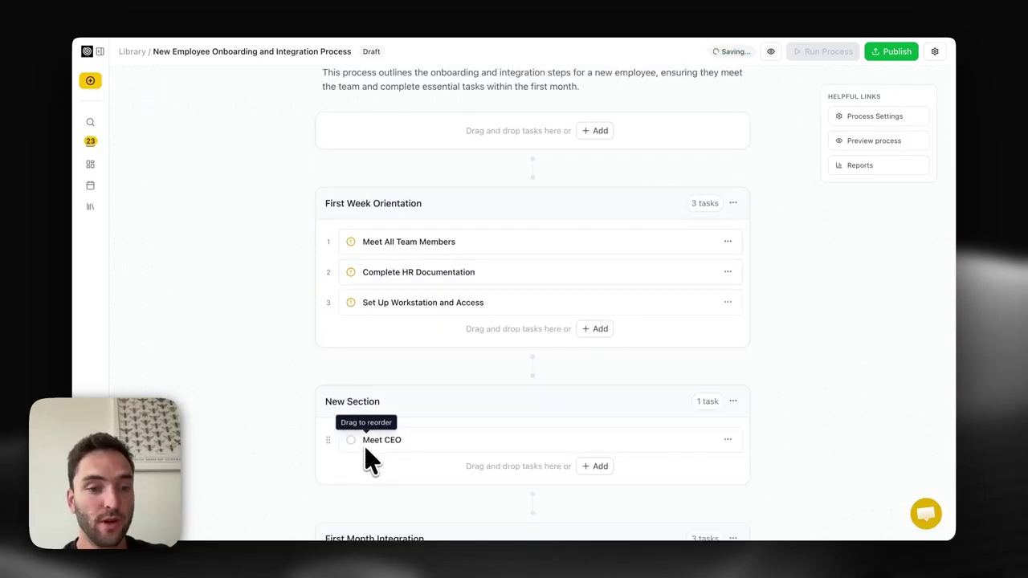
# Open the Meet CEO task and view its assignee options without assigning anyone.
pyautogui.scroll(-2, 365, 449)
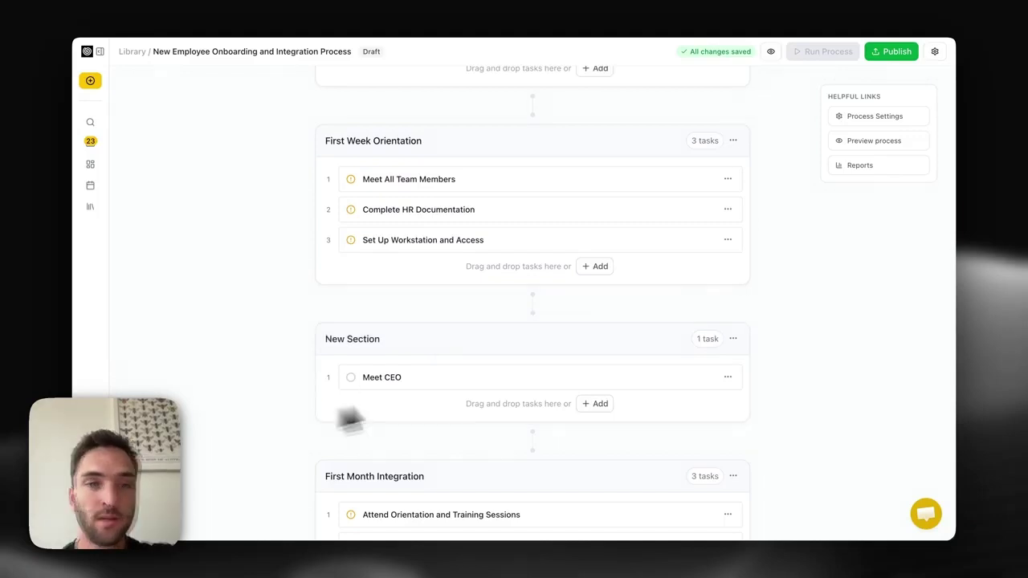
pyautogui.click(484, 377)
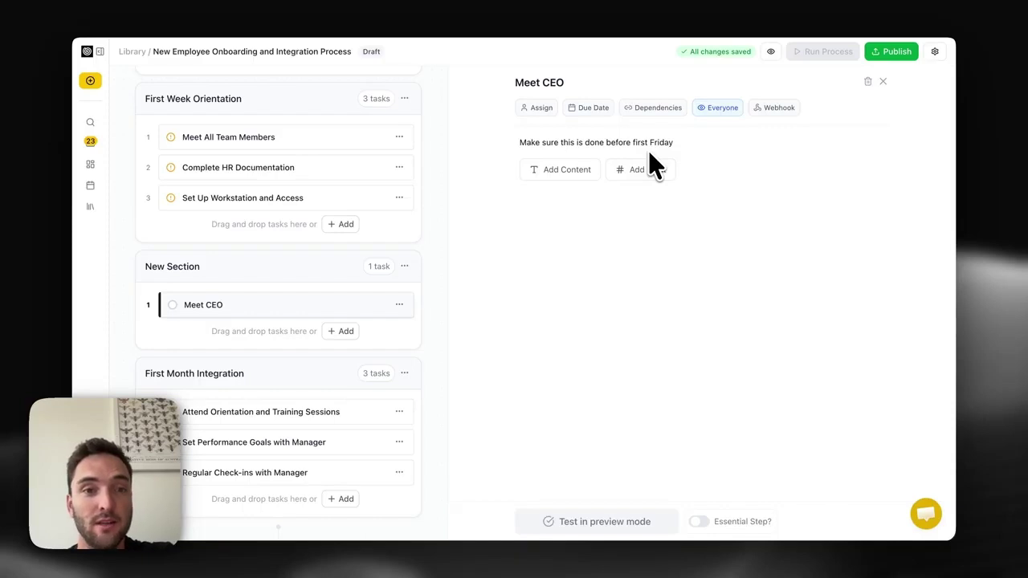
pyautogui.click(542, 107)
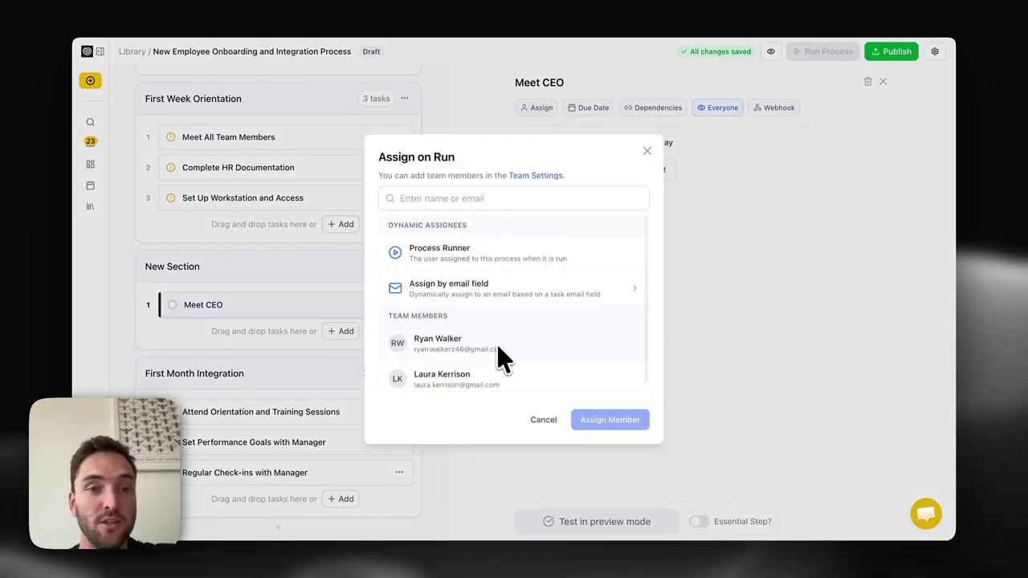
pyautogui.click(647, 151)
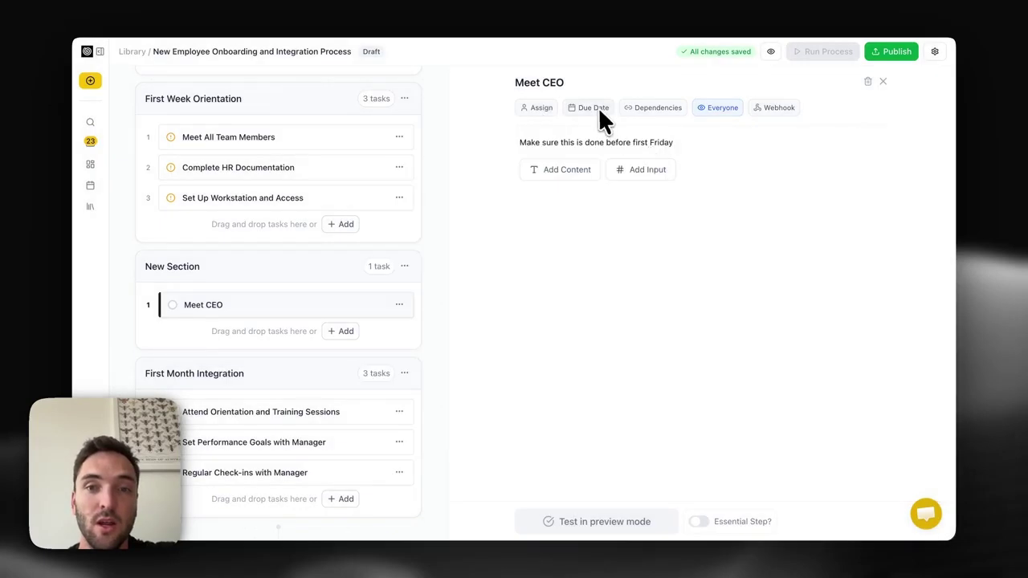
# Set the Meet CEO task's dynamic due date to 1 month after Complete HR Documentation.
pyautogui.click(598, 108)
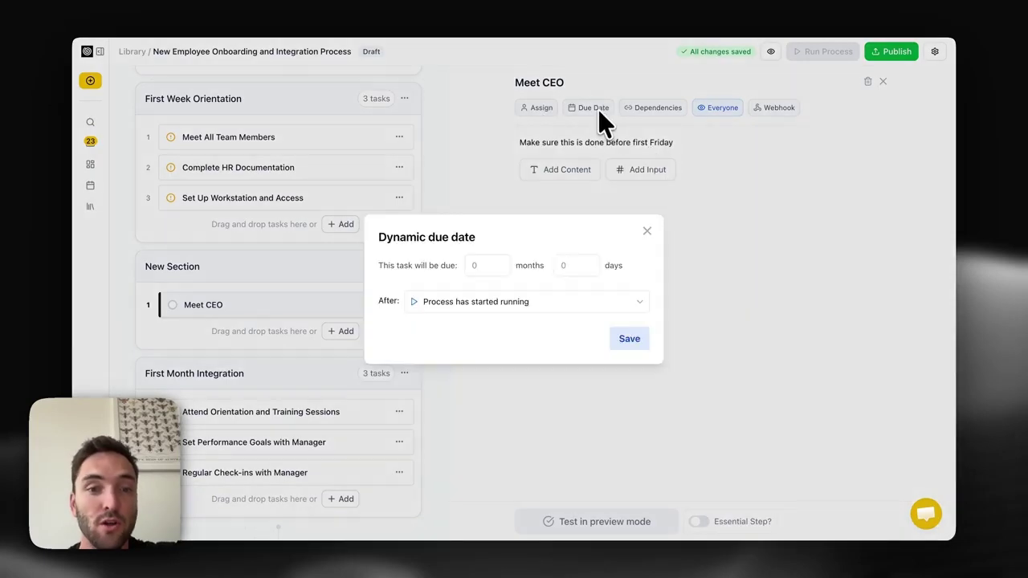
pyautogui.click(490, 302)
pyautogui.scroll(-2, 480, 378)
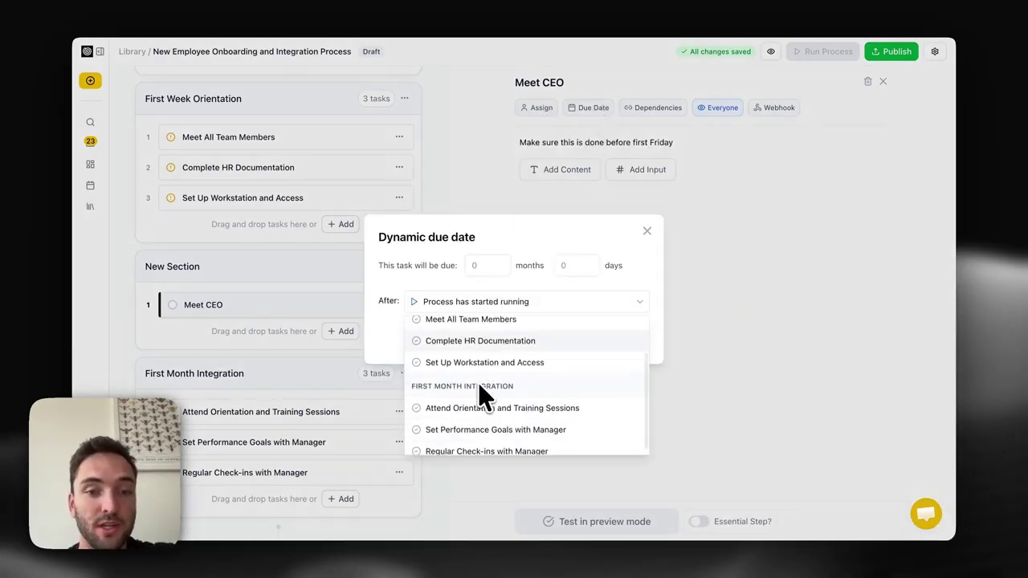
pyautogui.click(489, 333)
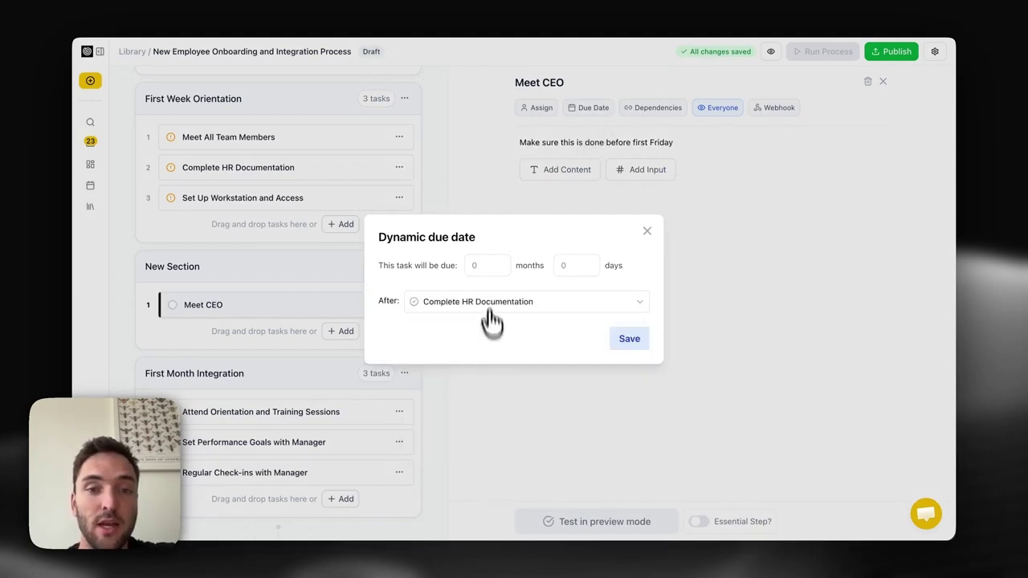
pyautogui.click(486, 266)
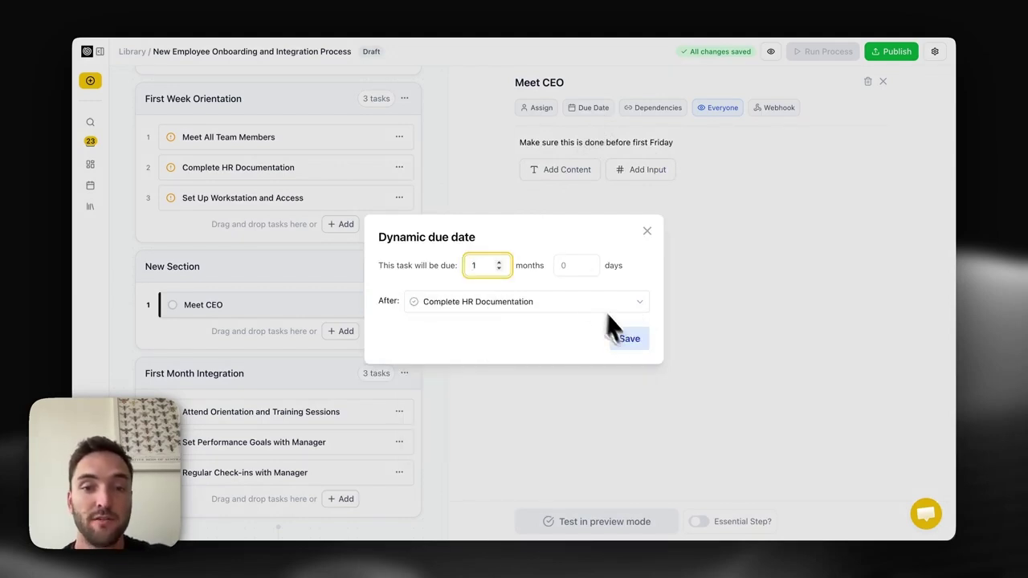
pyautogui.click(625, 340)
pyautogui.click(646, 196)
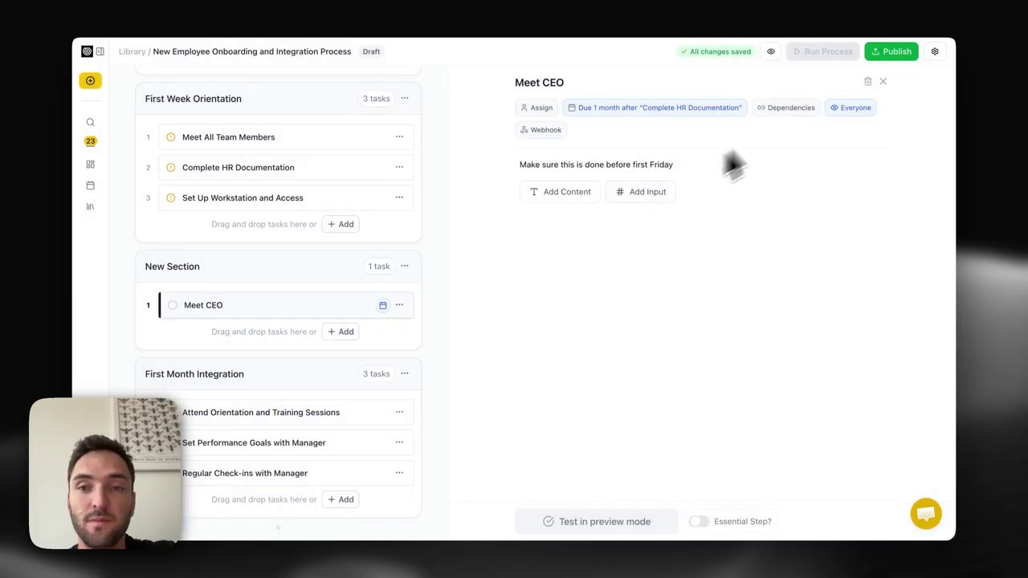
# Make the Meet CEO task depend on Meet All Team Members and Complete HR Documentation, and view its visibility options.
pyautogui.click(792, 107)
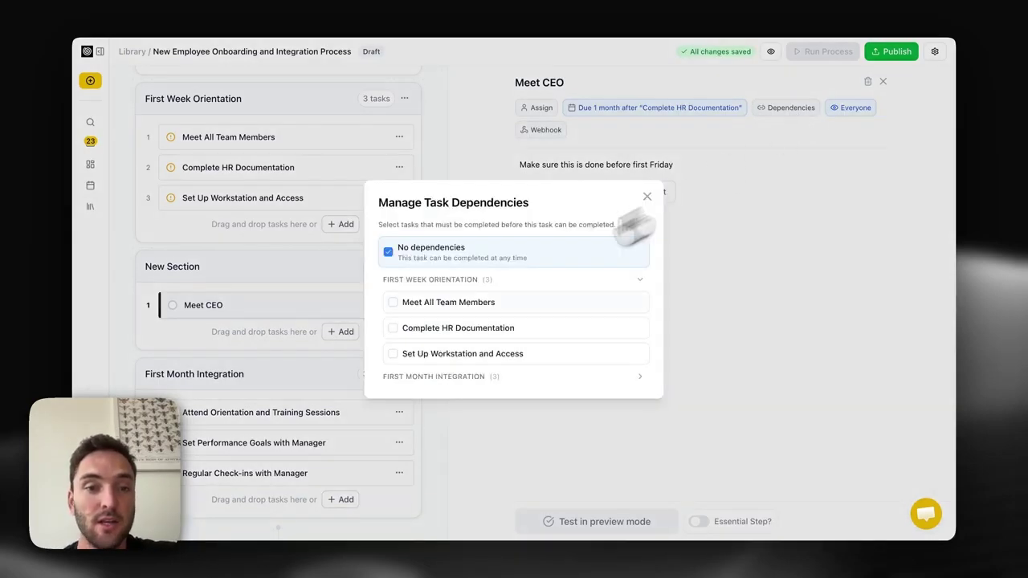
pyautogui.click(466, 305)
pyautogui.click(458, 329)
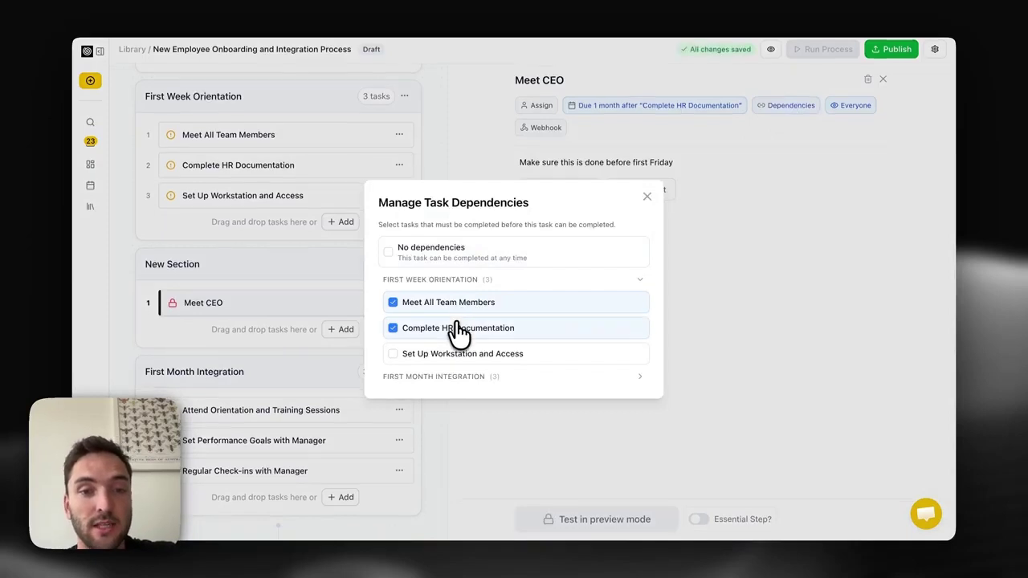
pyautogui.click(646, 195)
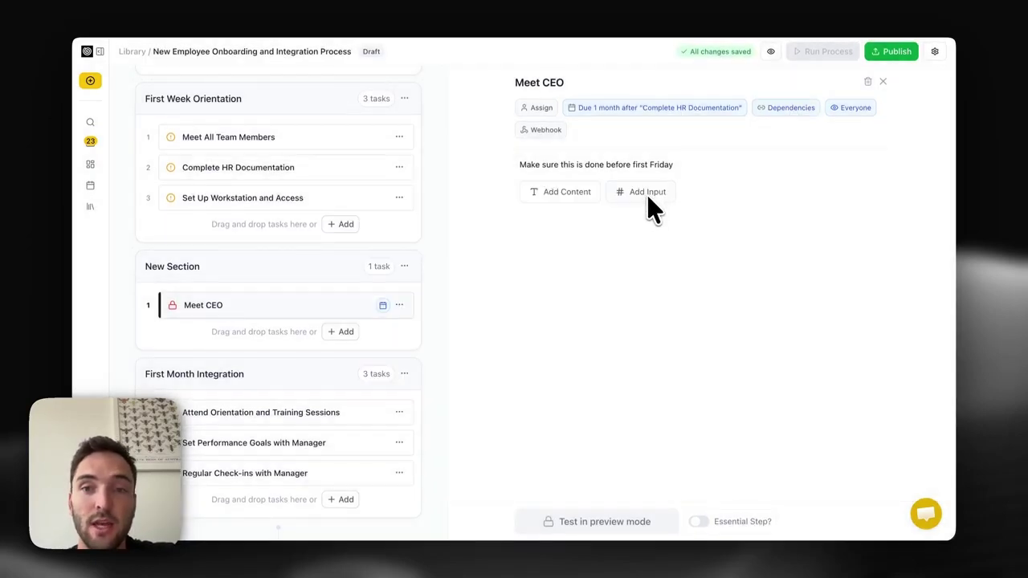
pyautogui.click(852, 107)
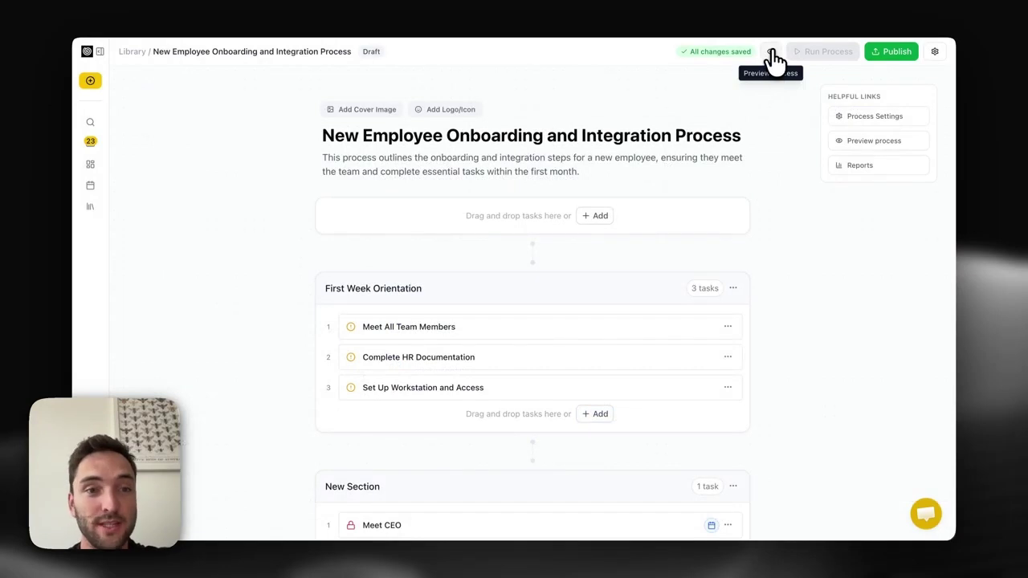
# Preview the process and complete the Meet All Team Members task with the scheduled meeting date 12/03/2026.
pyautogui.click(771, 55)
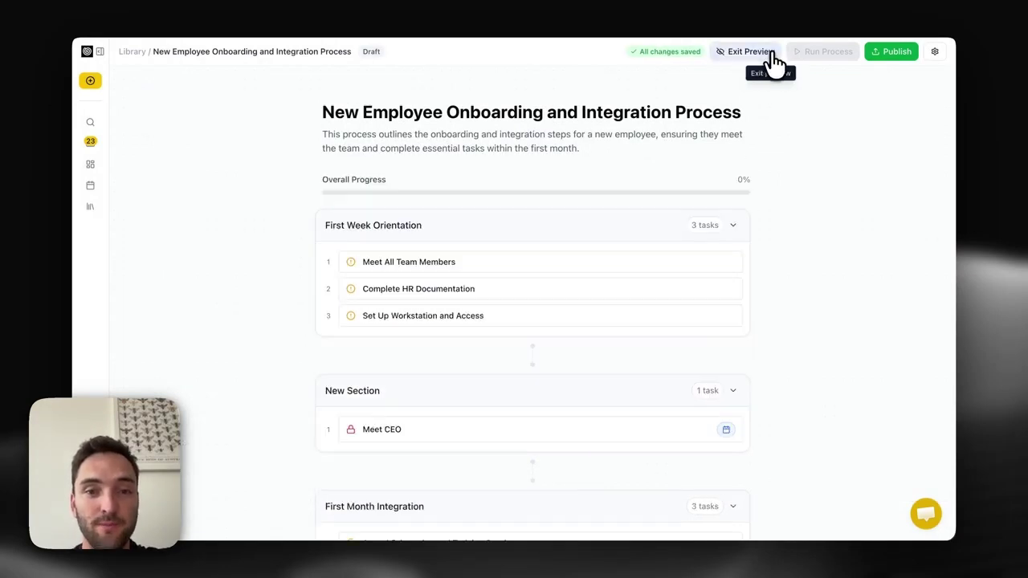
pyautogui.click(619, 262)
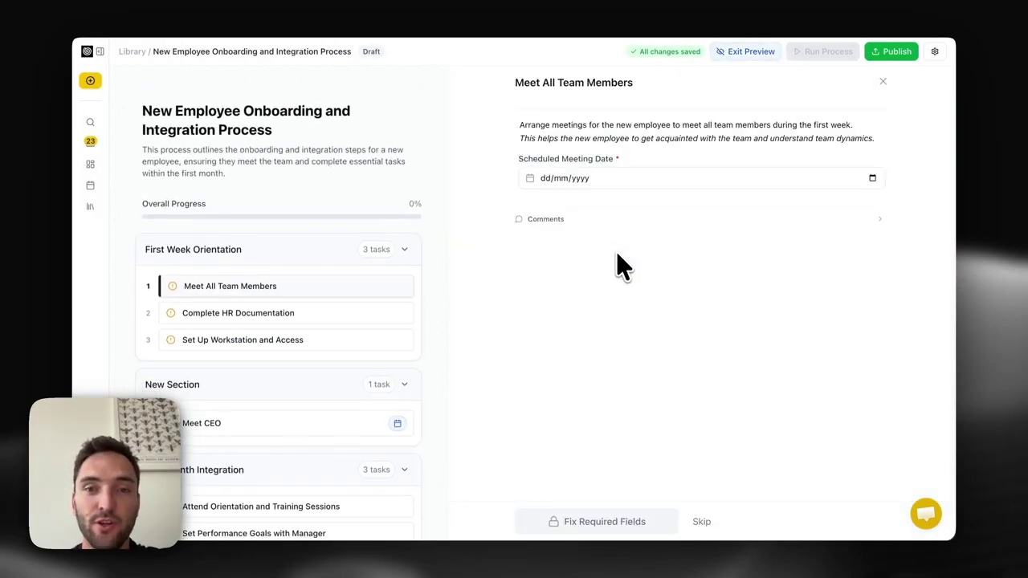
pyautogui.click(596, 177)
pyautogui.click(873, 178)
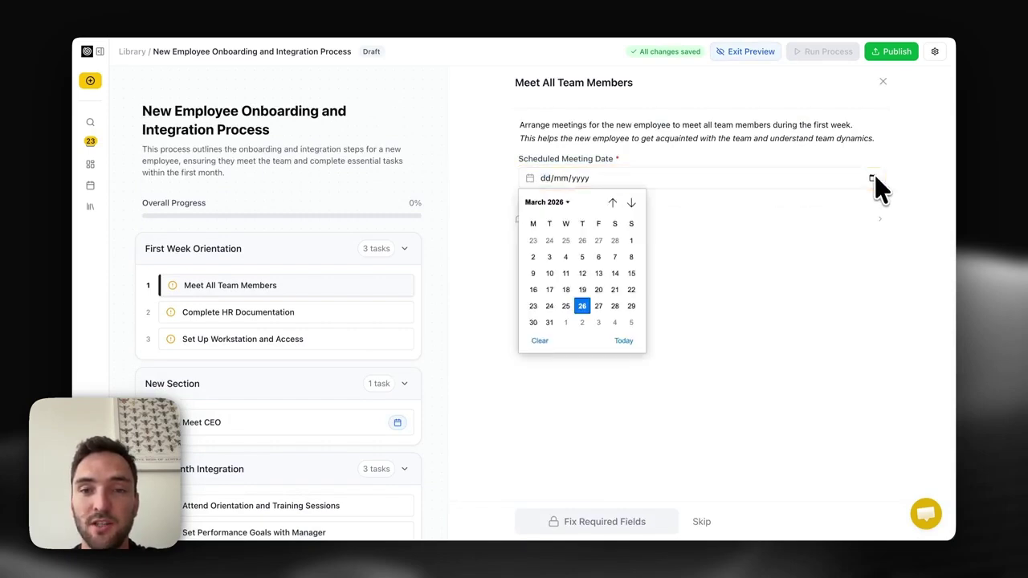
pyautogui.click(584, 273)
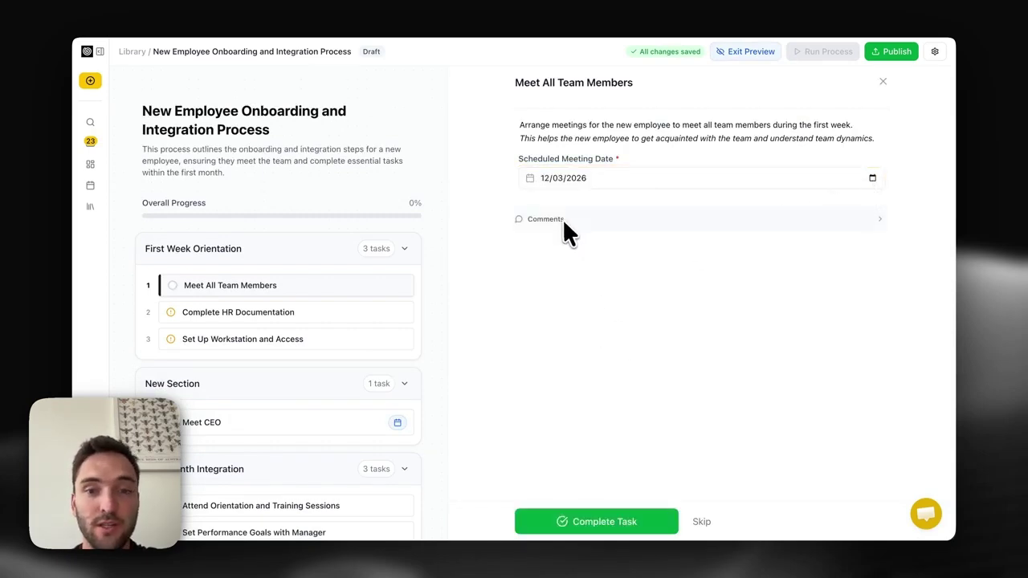
pyautogui.press('Return')
# Skip all remaining tasks in the preview to finish the test run.
pyautogui.click(707, 529)
pyautogui.click(704, 524)
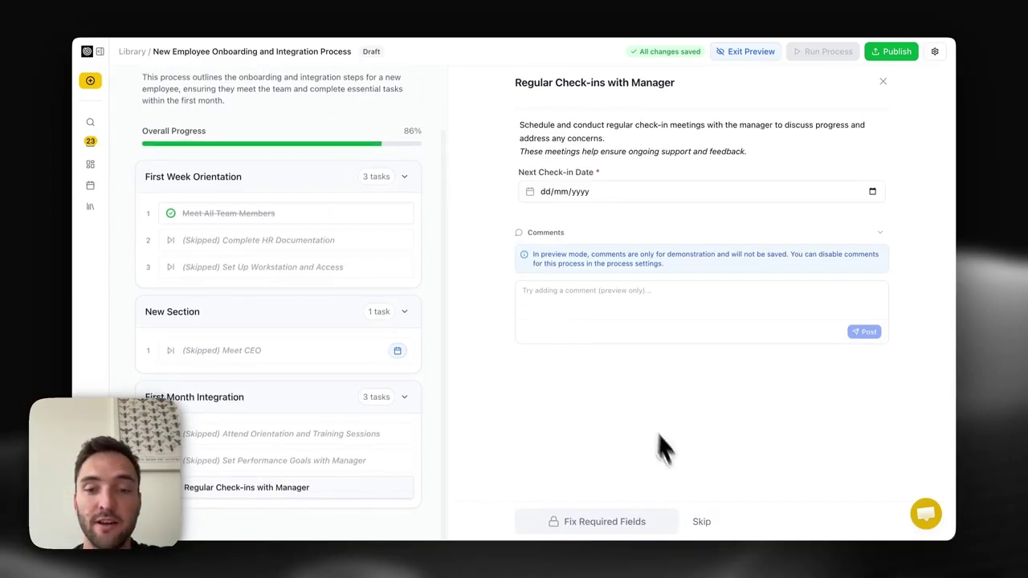
pyautogui.click(702, 524)
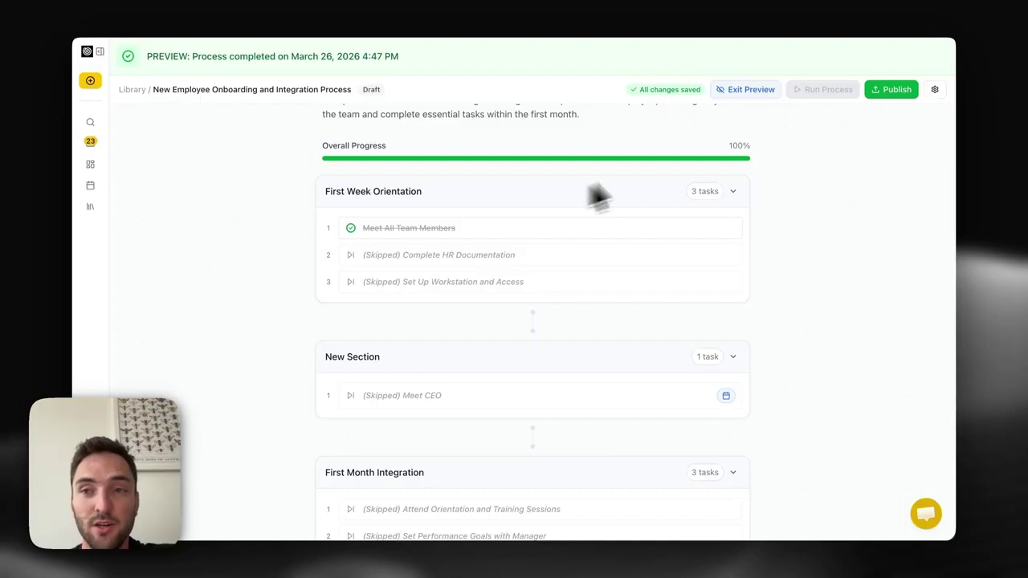
# Publish the onboarding process and dismiss the publishing dialog with its shareable link.
pyautogui.click(897, 104)
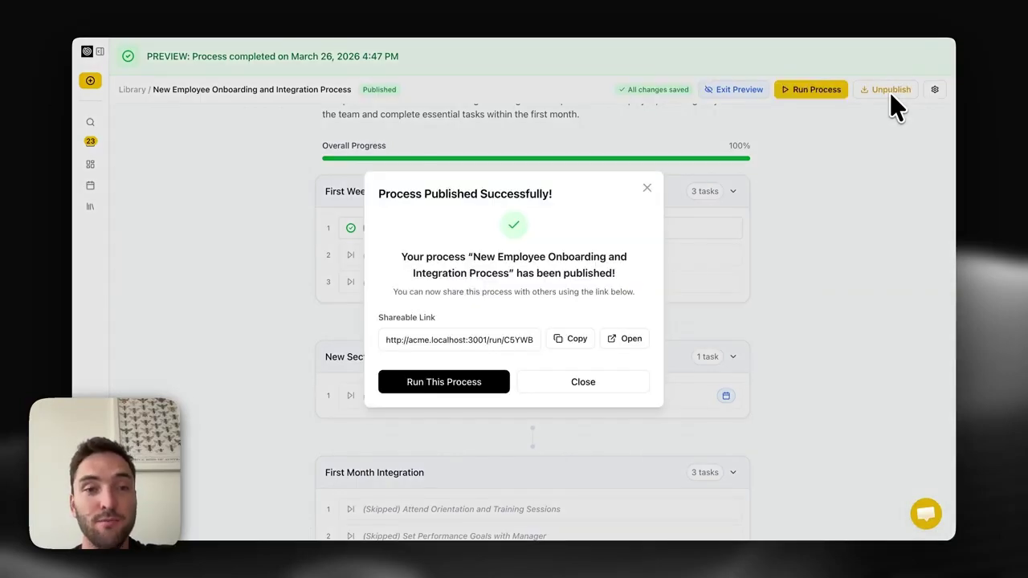
pyautogui.click(647, 188)
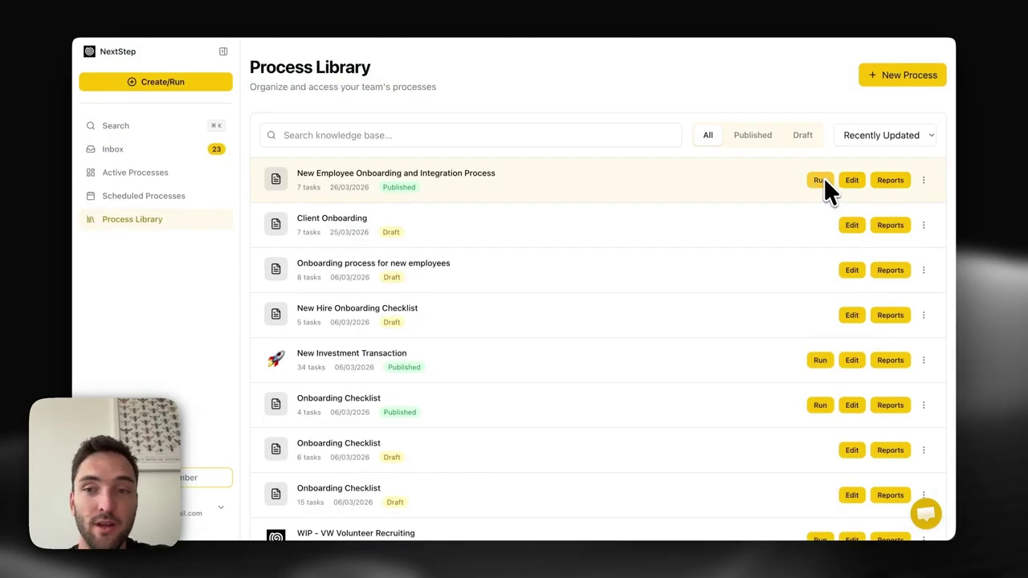
# Open the run configuration of the new onboarding process and view its due date, assignee and email invitation options without changing them.
pyautogui.click(819, 180)
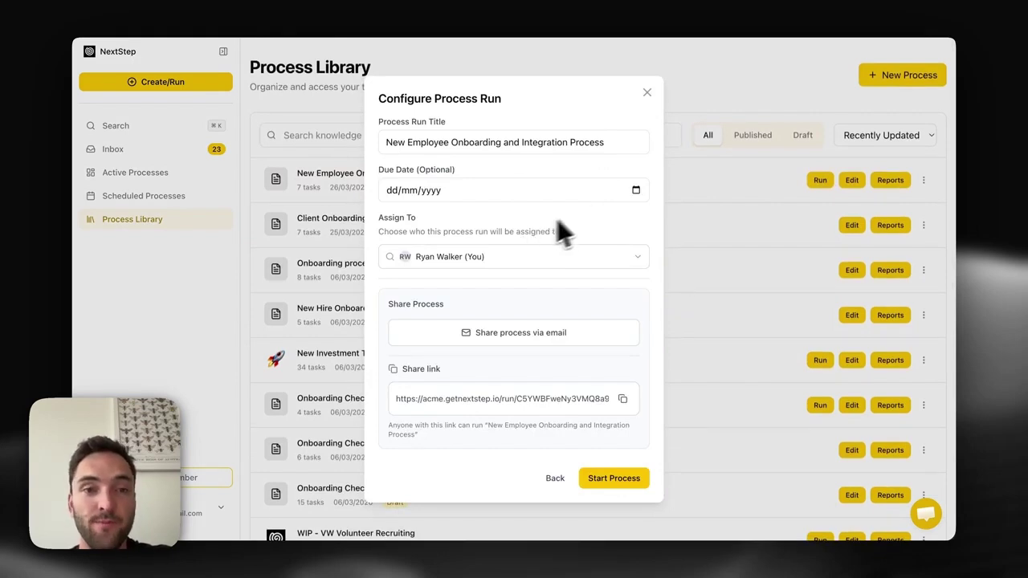
pyautogui.click(628, 191)
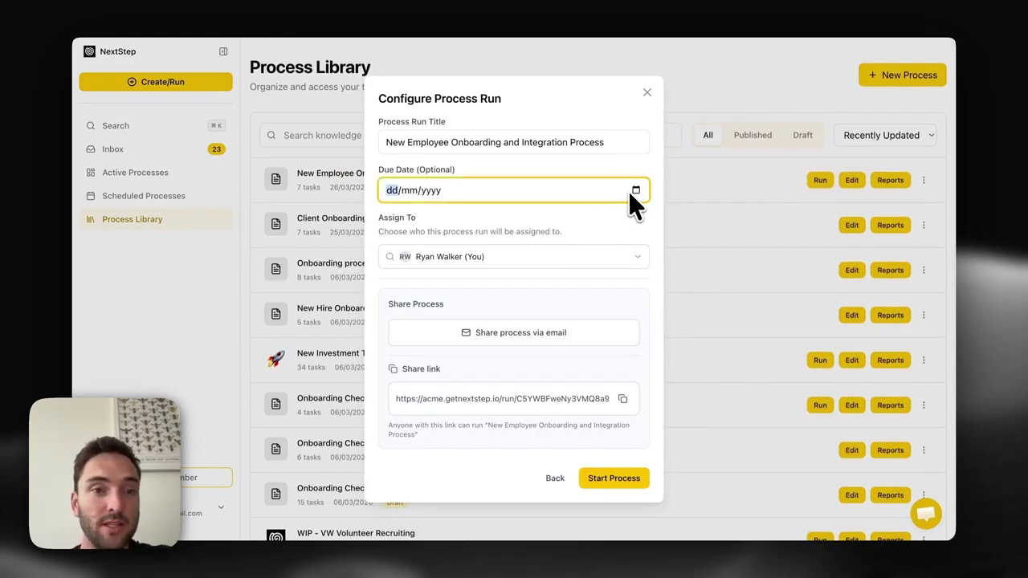
pyautogui.click(582, 257)
pyautogui.click(573, 295)
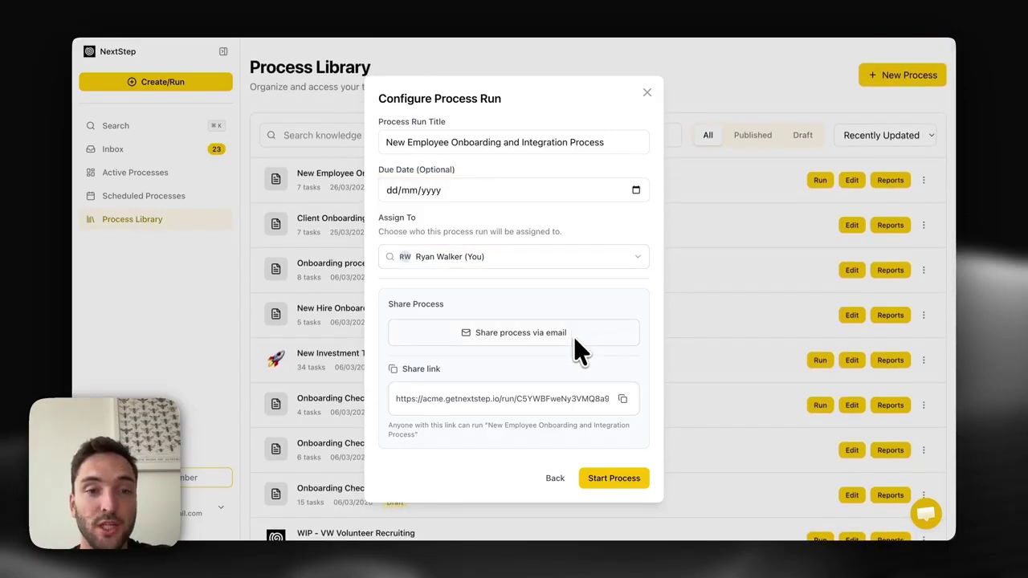
pyautogui.click(574, 337)
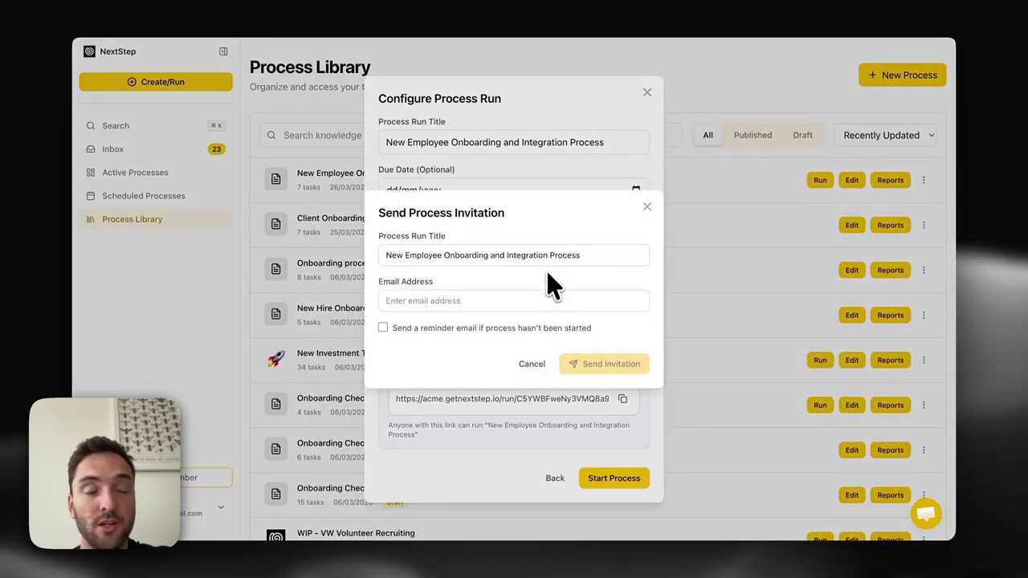
pyautogui.click(533, 364)
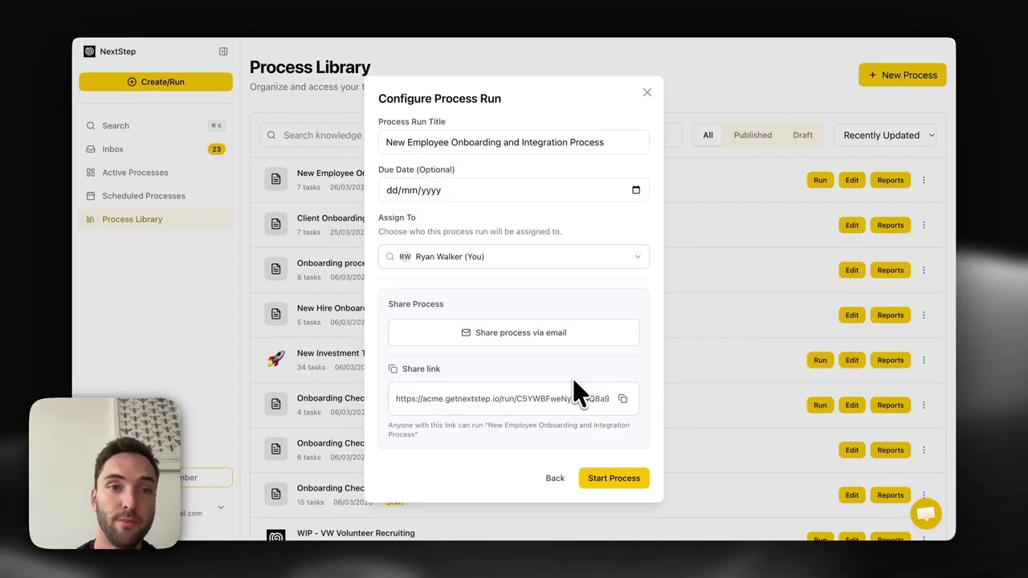
# Copy the process's share link, open it in the browser and start the process run from it.
pyautogui.click(622, 399)
pyautogui.click(310, 8)
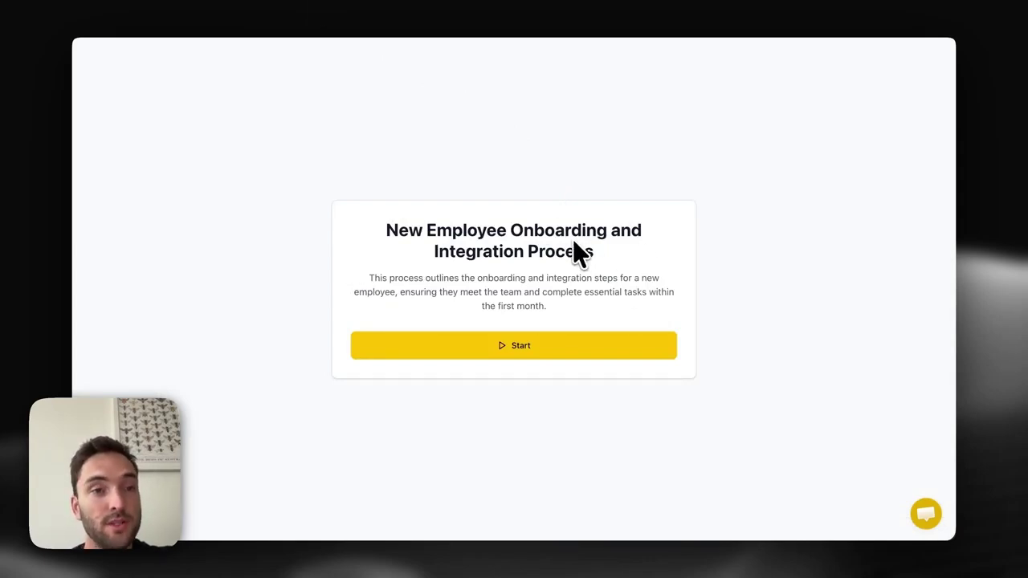
pyautogui.click(531, 347)
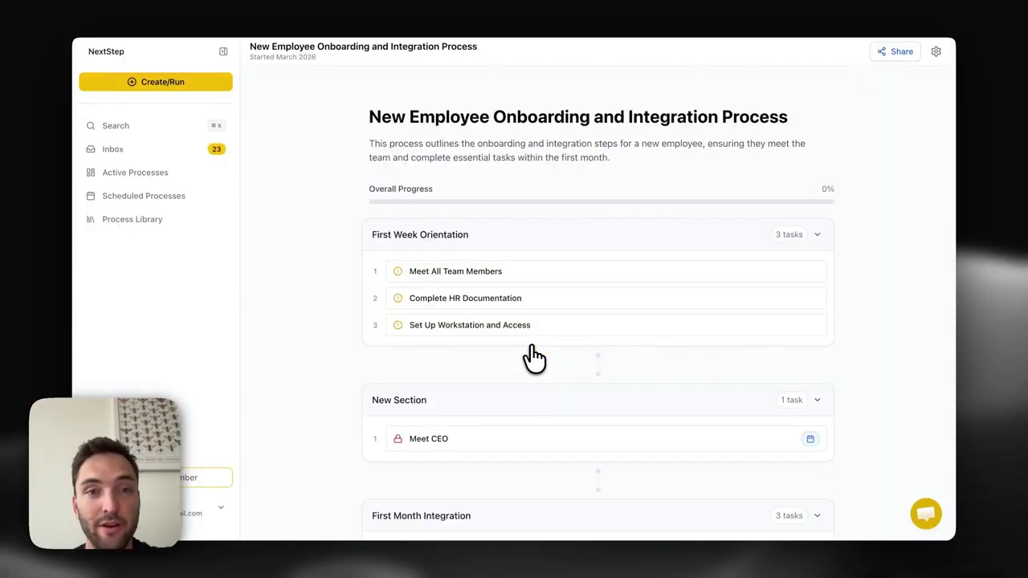
# Pick a March 2026 scheduled meeting date in the Meet All Team Members task and skip that task.
pyautogui.click(608, 275)
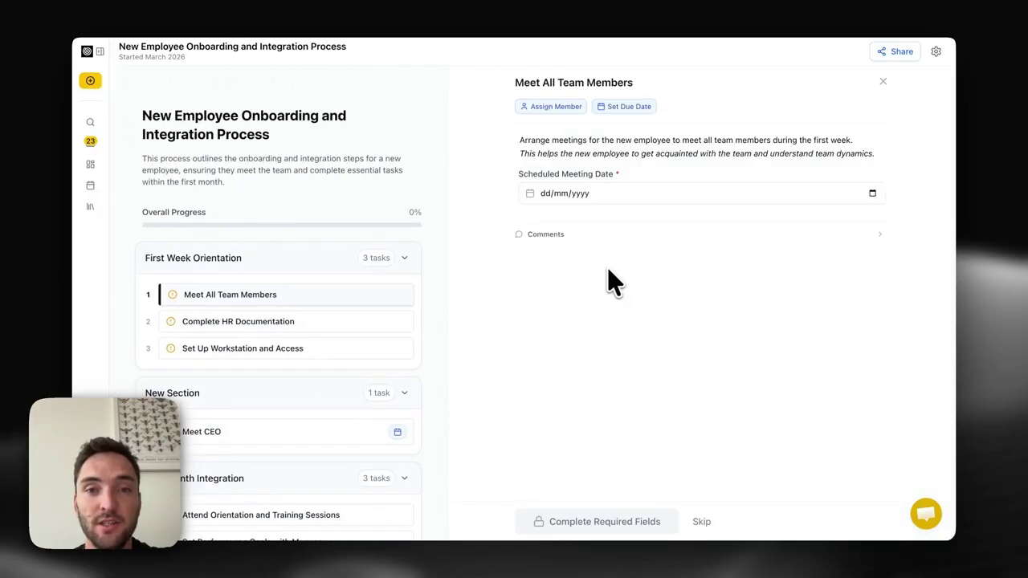
pyautogui.click(568, 196)
pyautogui.click(873, 193)
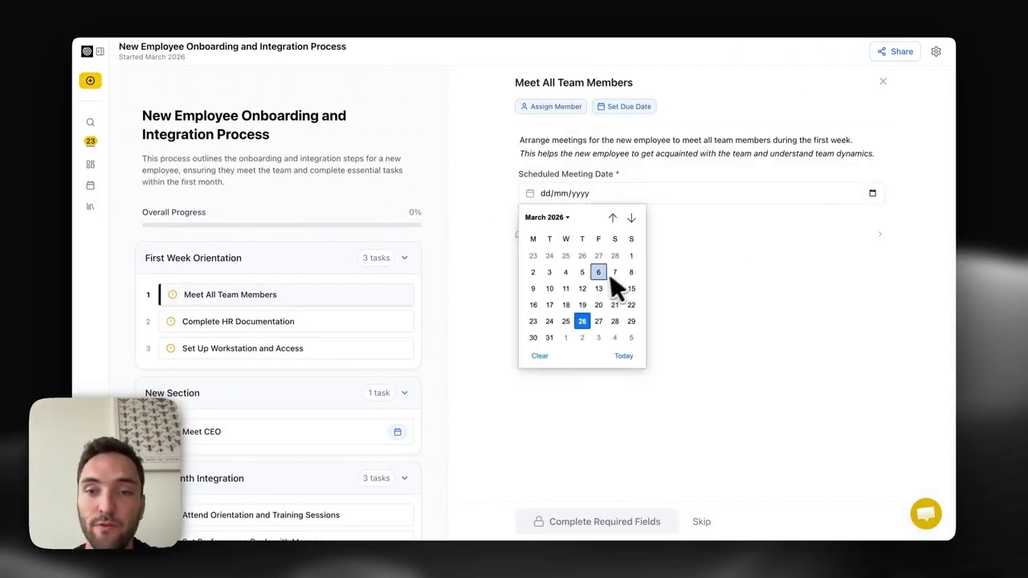
pyautogui.click(610, 274)
pyautogui.click(701, 524)
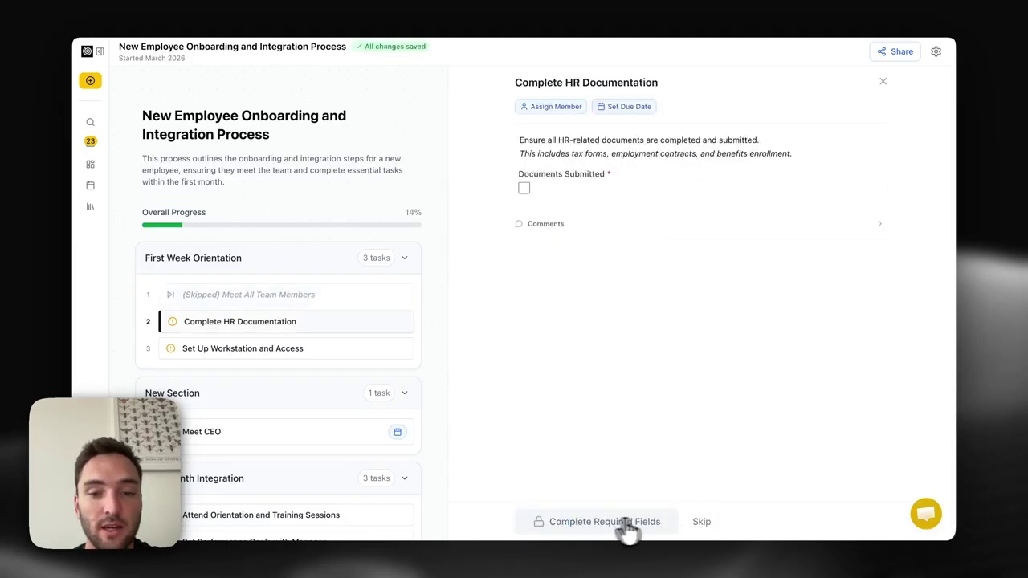
# Mark Documents Submitted, complete the Complete HR Documentation task and return to the full process overview.
pyautogui.click(524, 188)
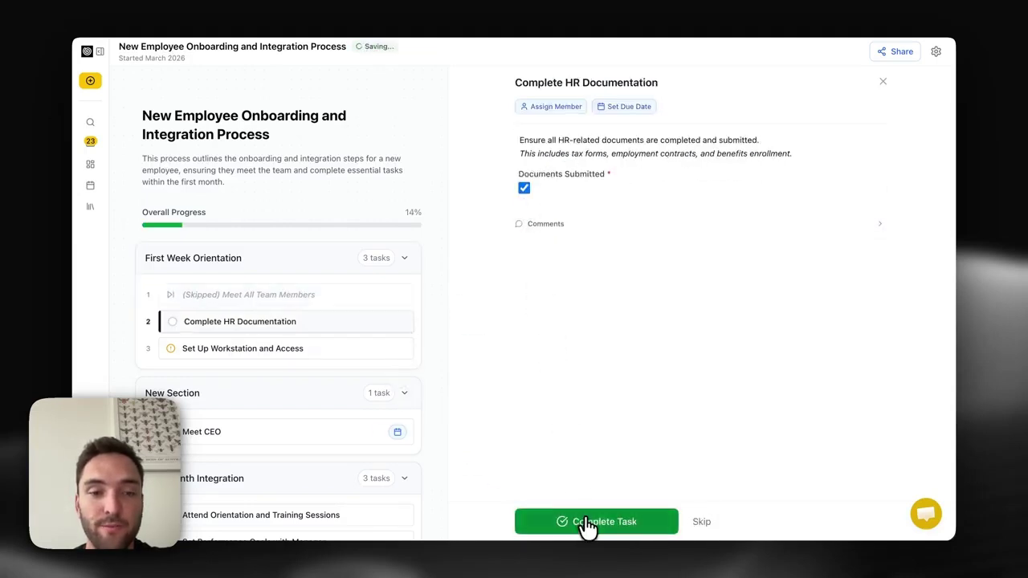
pyautogui.click(592, 521)
pyautogui.scroll(-2, 344, 374)
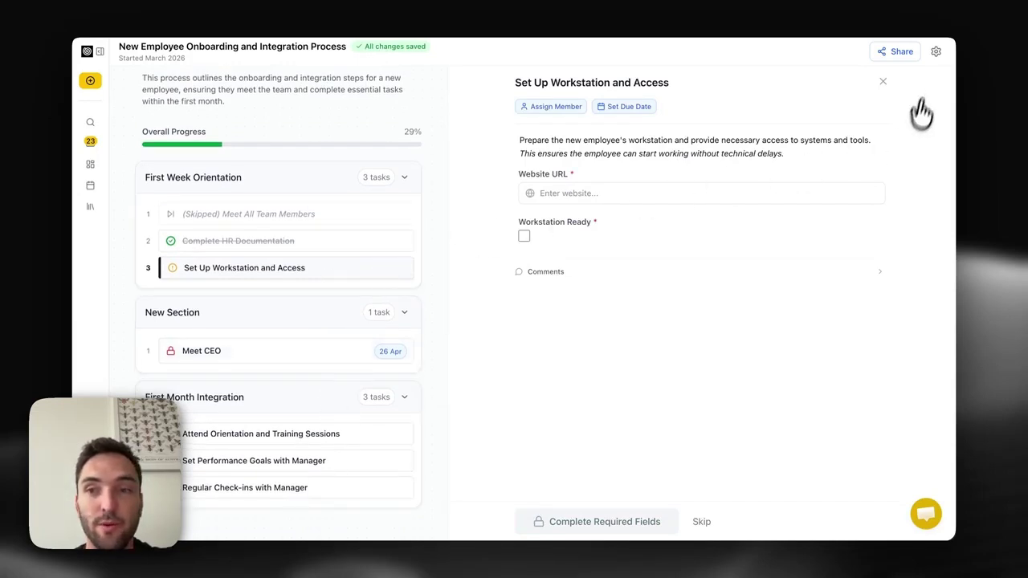
pyautogui.click(882, 83)
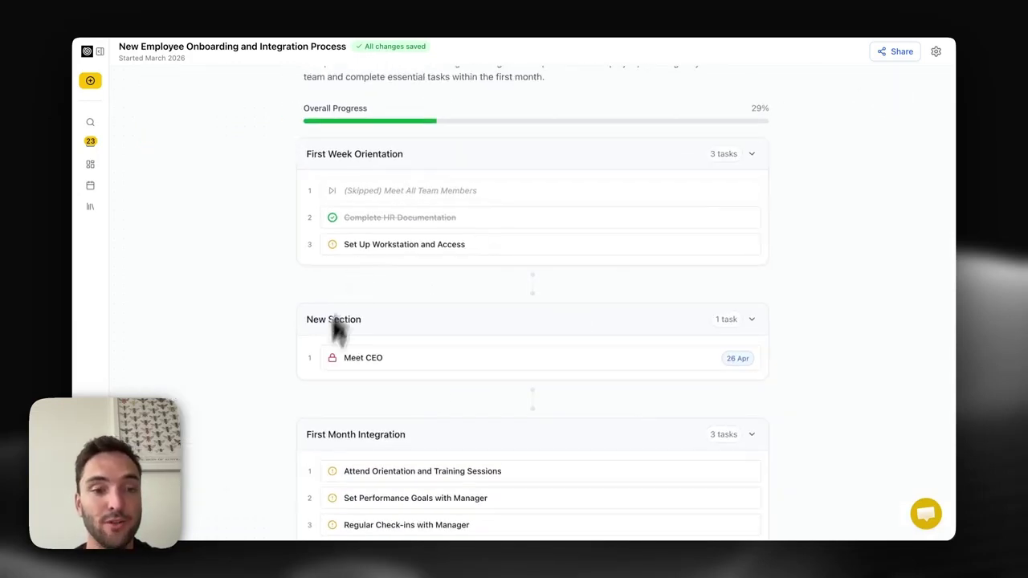
# Go to the Active Processes list and look through the running processes and their progress.
pyautogui.hotkey('alt', 'Left')
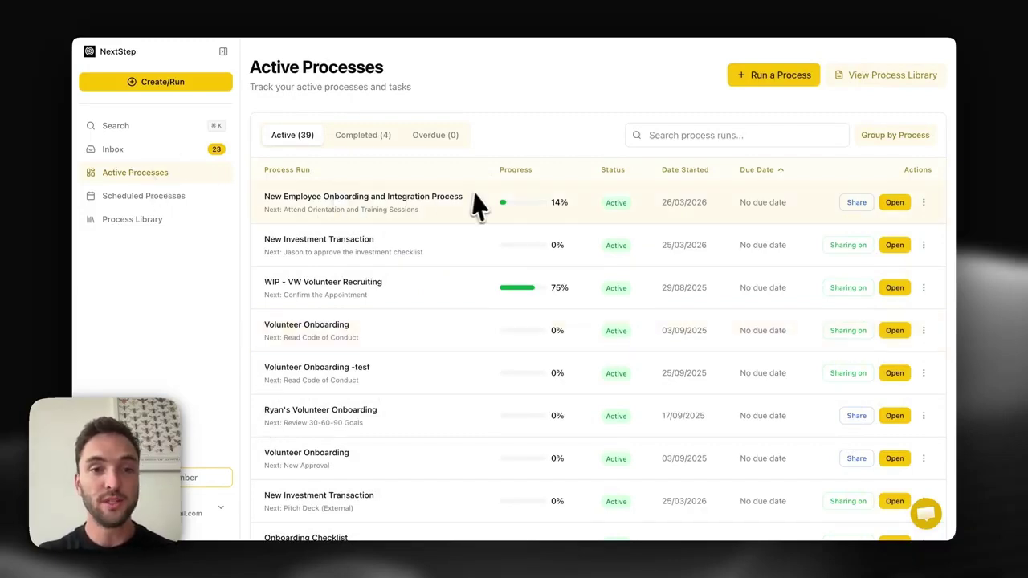
pyautogui.scroll(-3, 480, 205)
pyautogui.scroll(3, 481, 205)
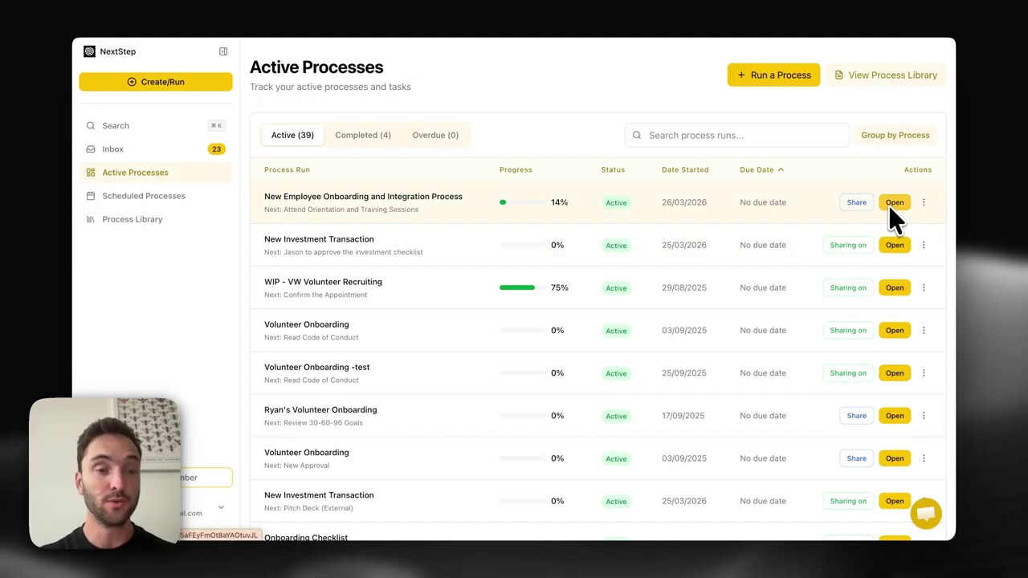
# Open the Volunteer Onboarding reports from the Process Library and examine the run statistics and list of process runs.
pyautogui.click(167, 216)
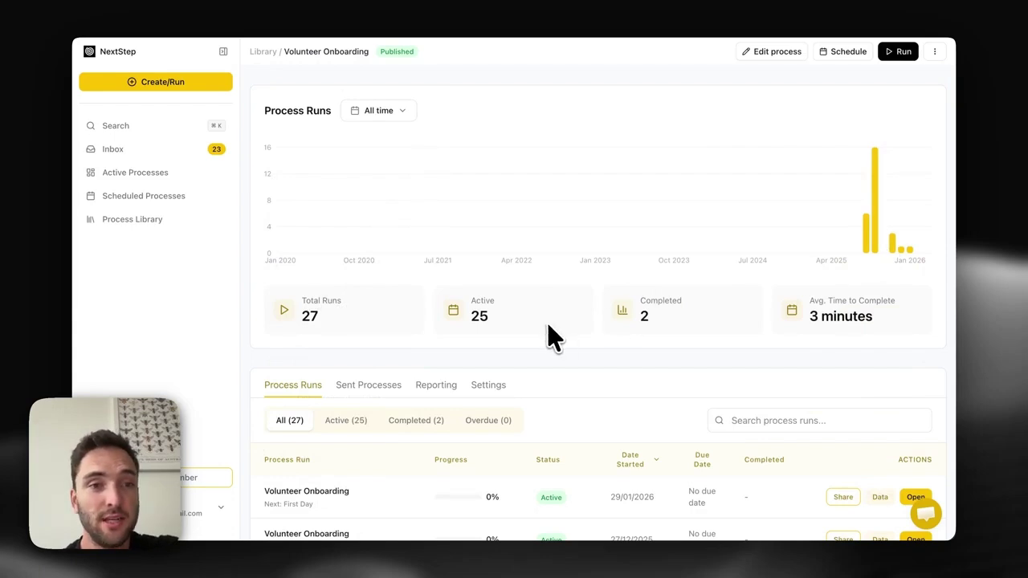
pyautogui.scroll(-1, 549, 325)
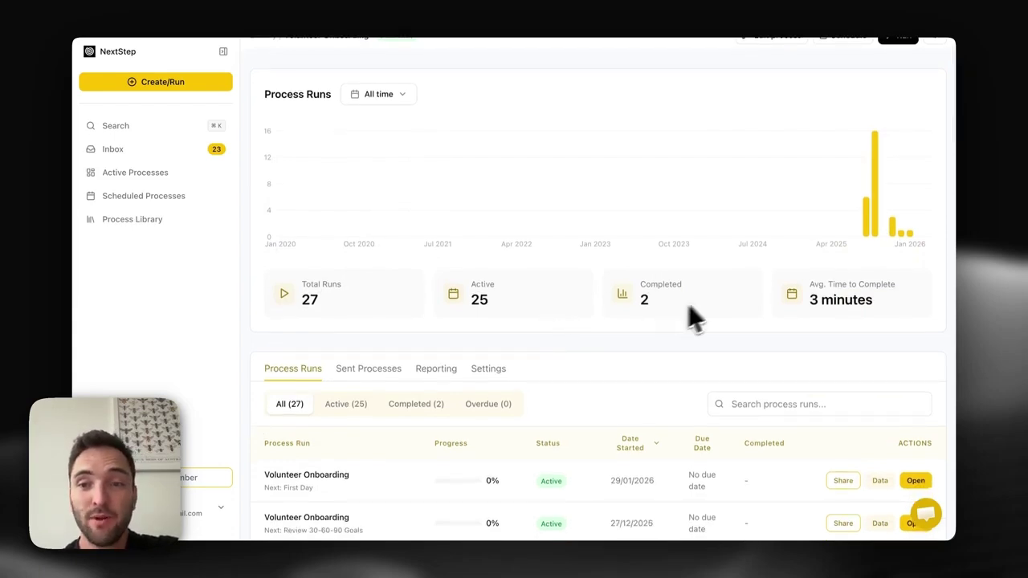
pyautogui.scroll(1, 764, 301)
pyautogui.scroll(-5, 850, 303)
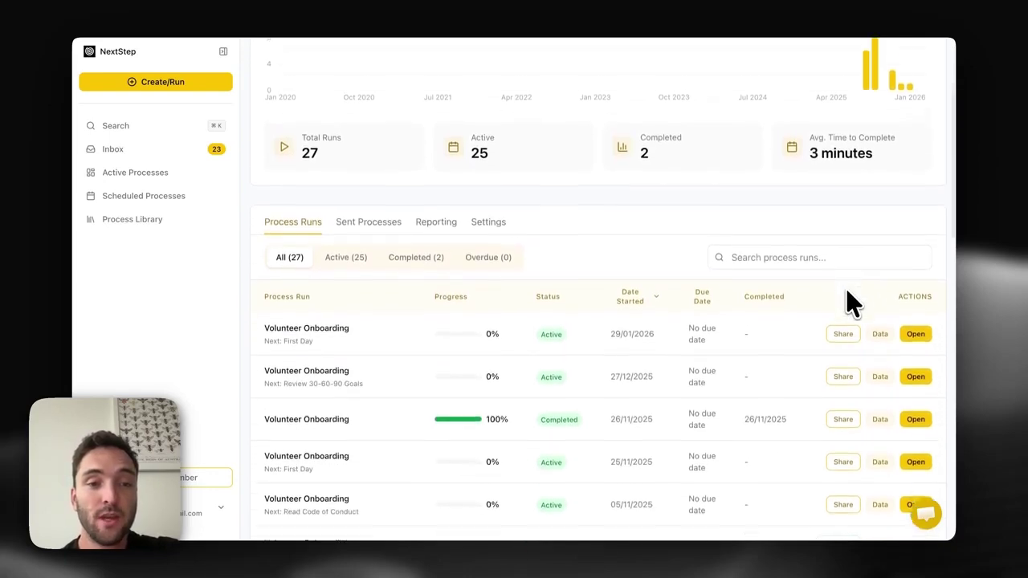
pyautogui.scroll(-3, 510, 394)
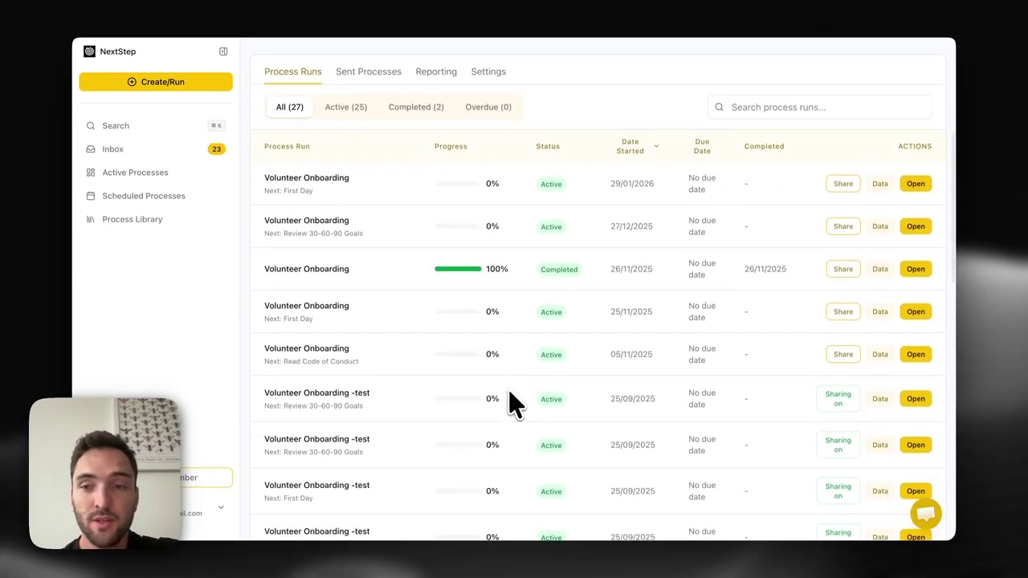
# View the collected data of the most recent Volunteer Onboarding run and close it.
pyautogui.click(881, 182)
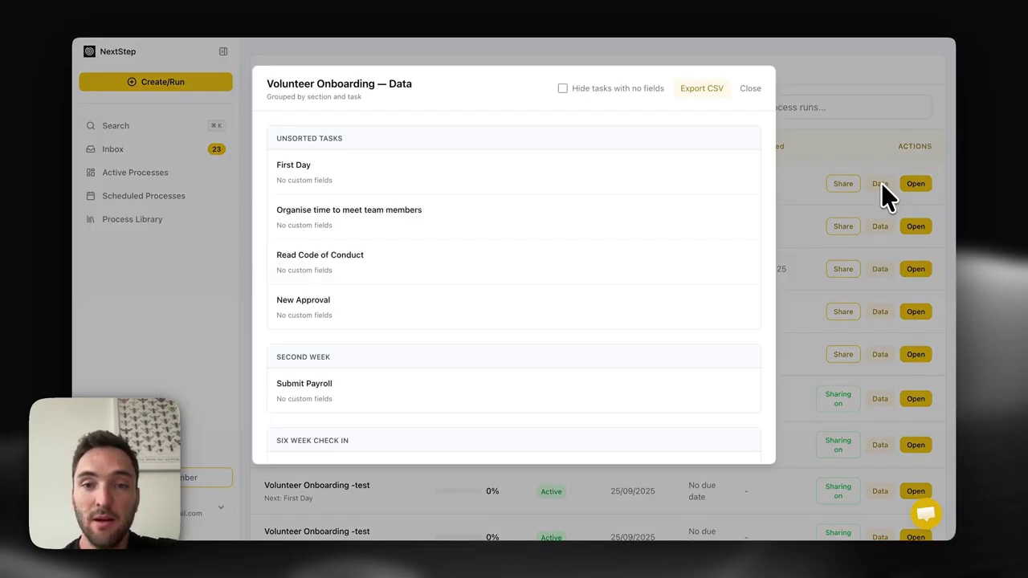
pyautogui.click(865, 280)
# Review the Volunteer Onboarding process's sent invitations, and view its reporting statistics and performance metrics.
pyautogui.click(379, 80)
pyautogui.scroll(-2, 464, 265)
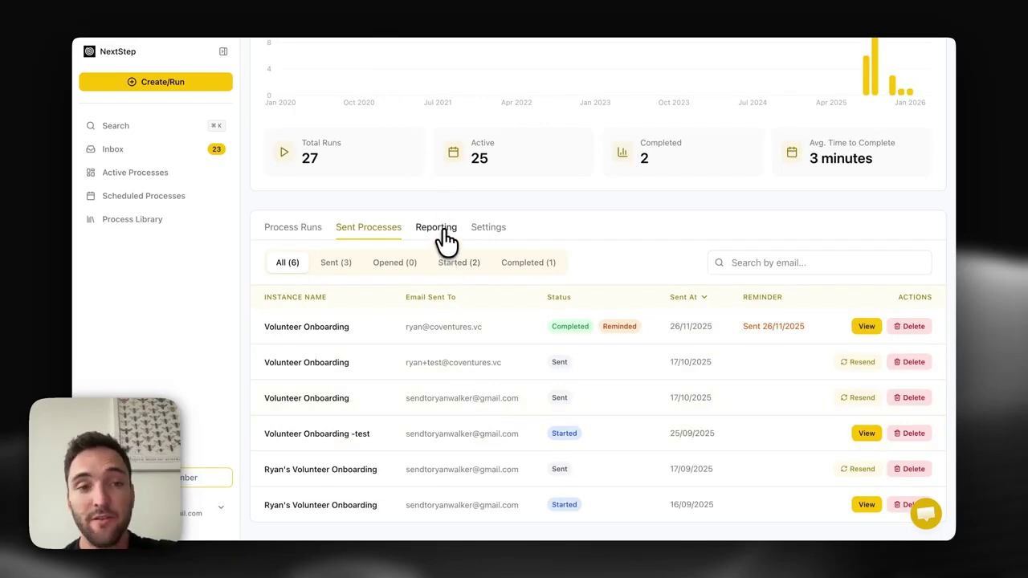
pyautogui.click(445, 230)
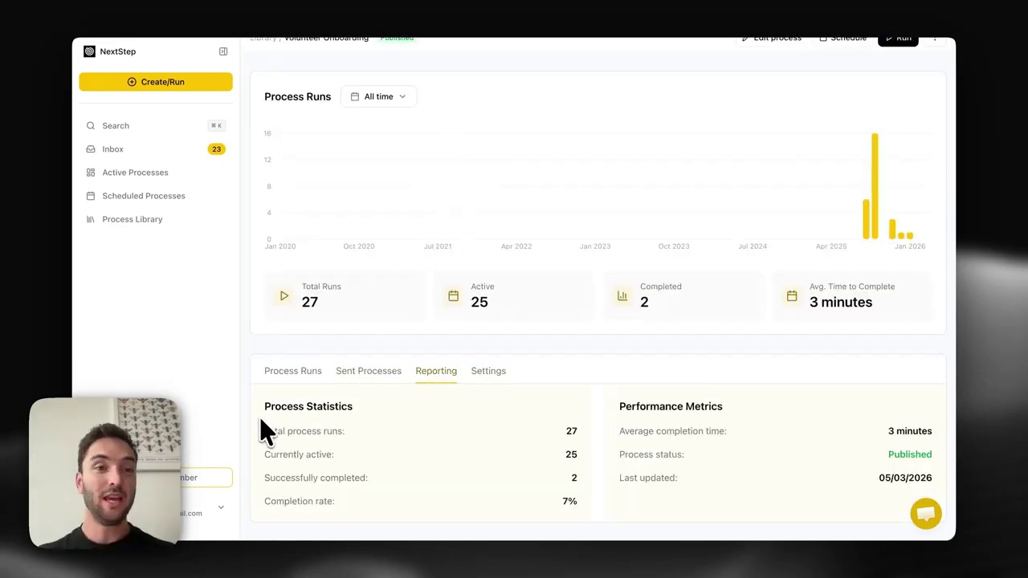